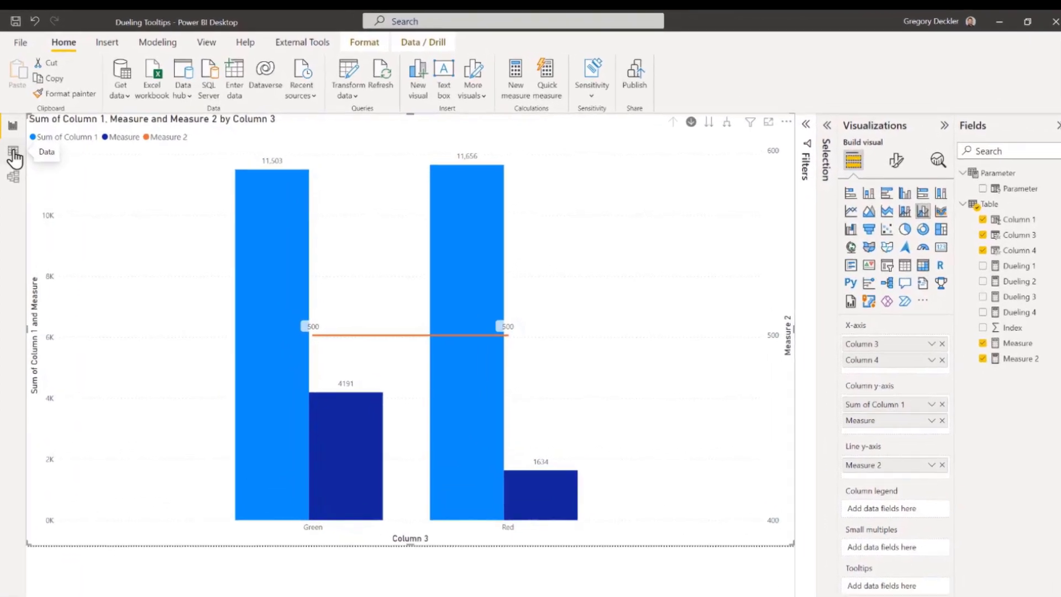
Review the table data and the formulas behind Column 1, Column 3 and Column 4.
left_click(11, 129)
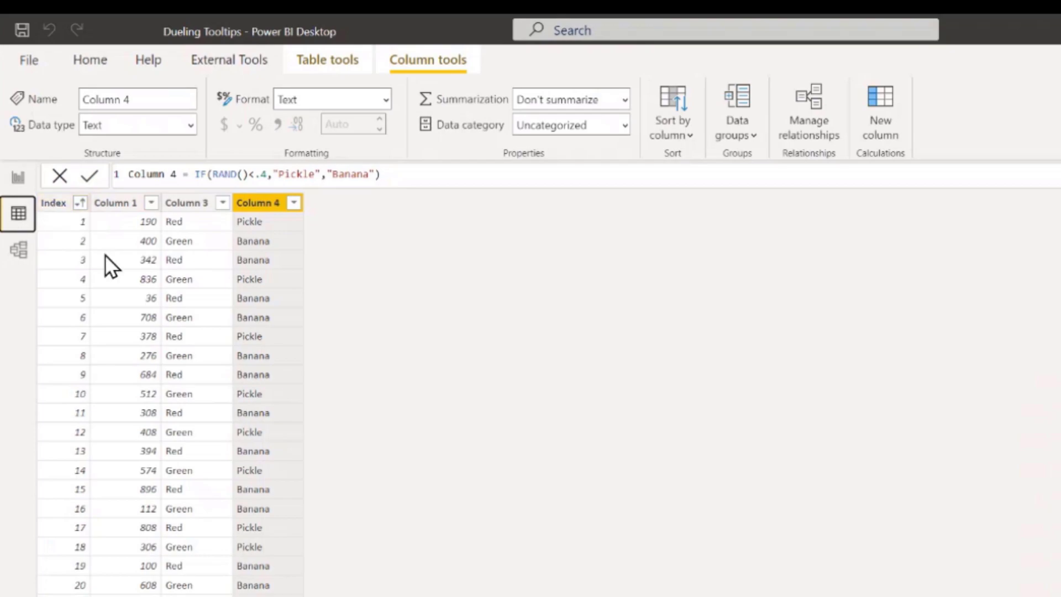
left_click(119, 205)
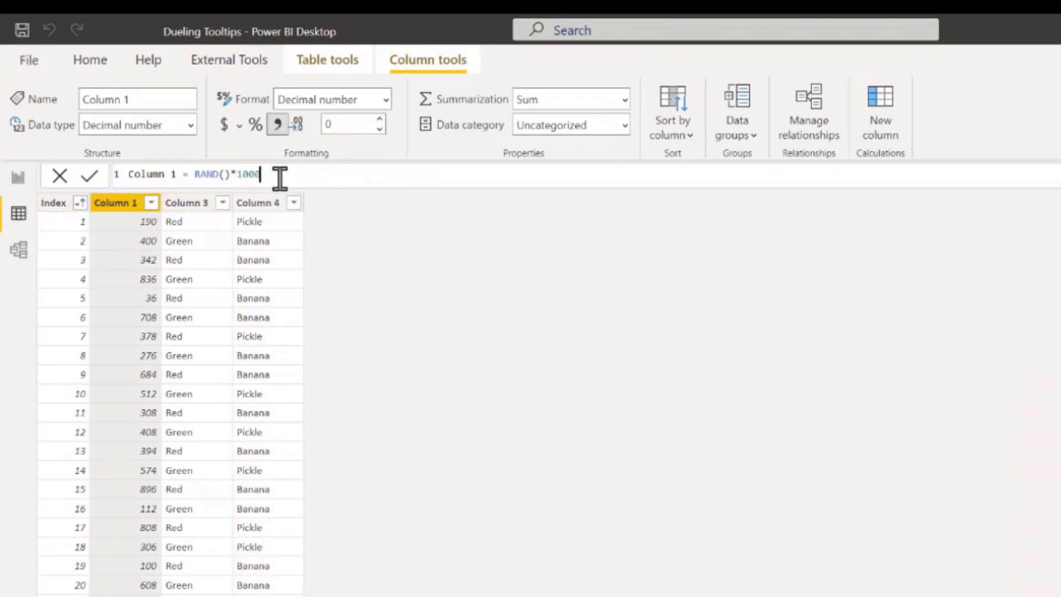
left_click(187, 205)
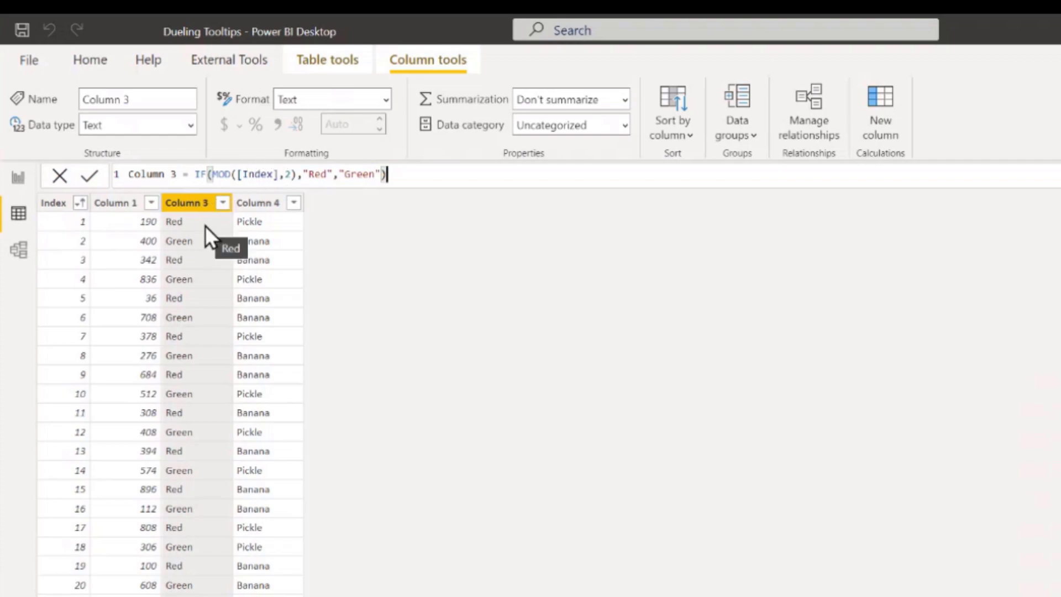
left_click(256, 204)
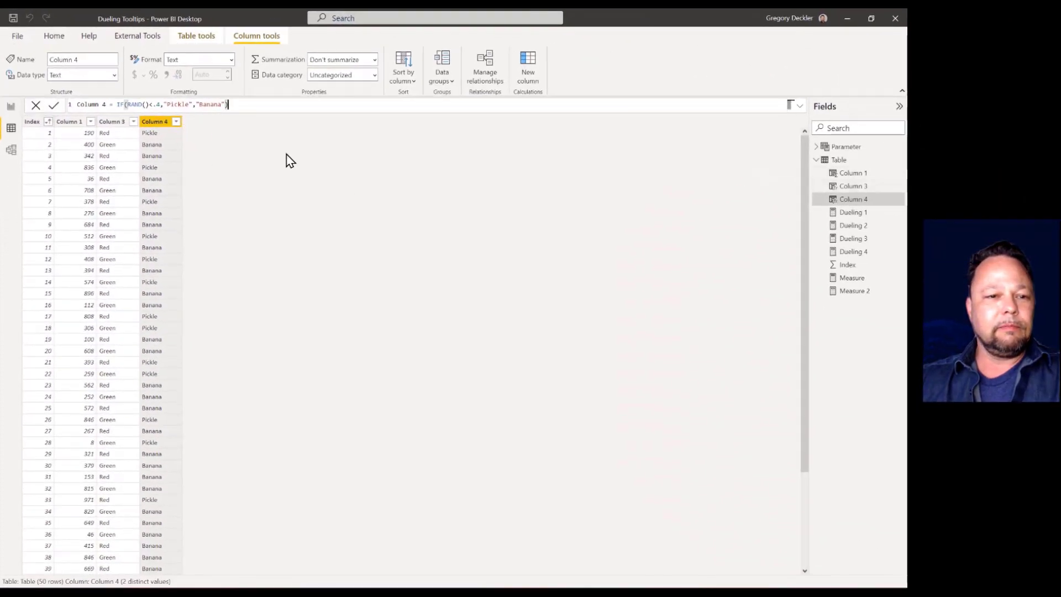
Review the formulas of Measure and Measure 2.
left_click(849, 280)
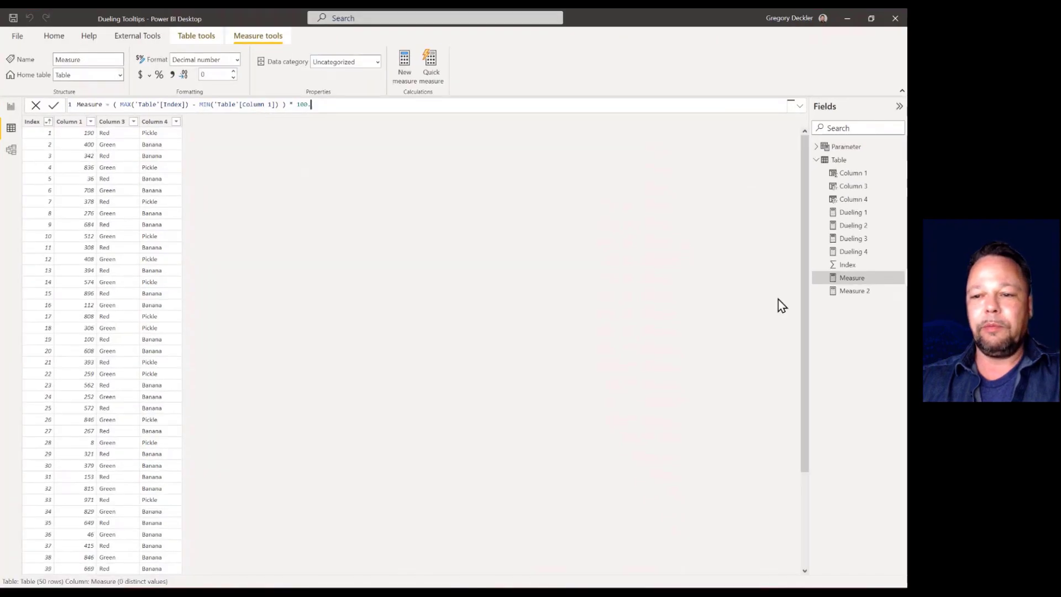
left_click(850, 302)
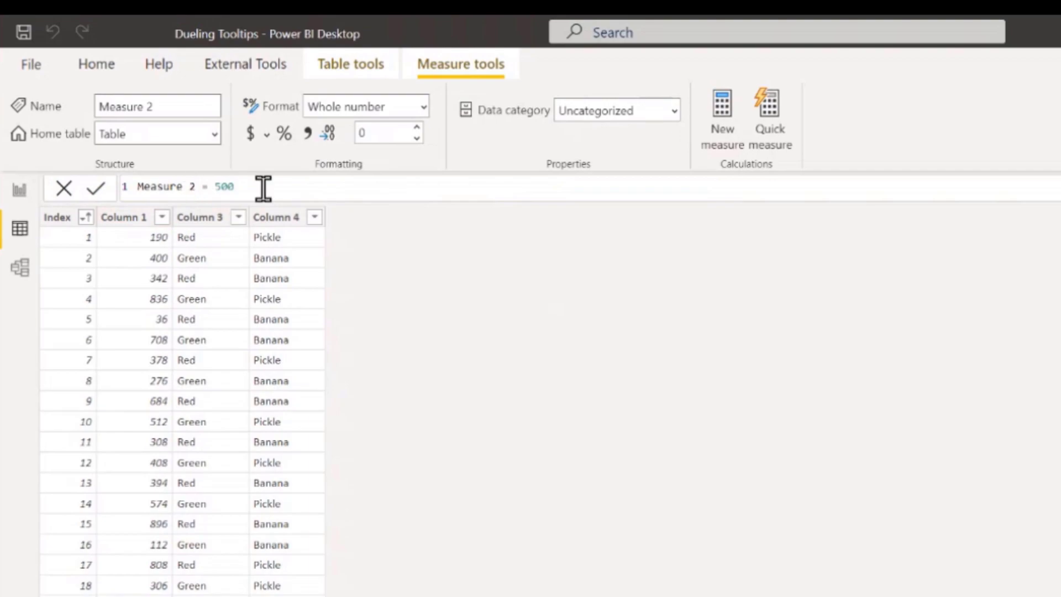
left_click(263, 189)
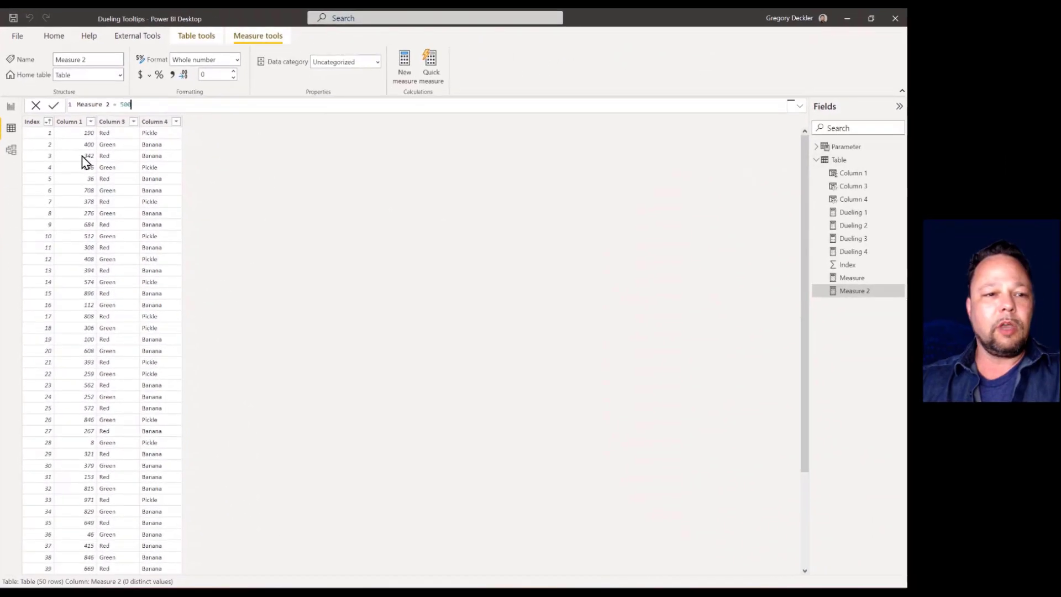
Return to the report and preview the tooltips of both Red columns and the Measure 2 line.
left_click(10, 108)
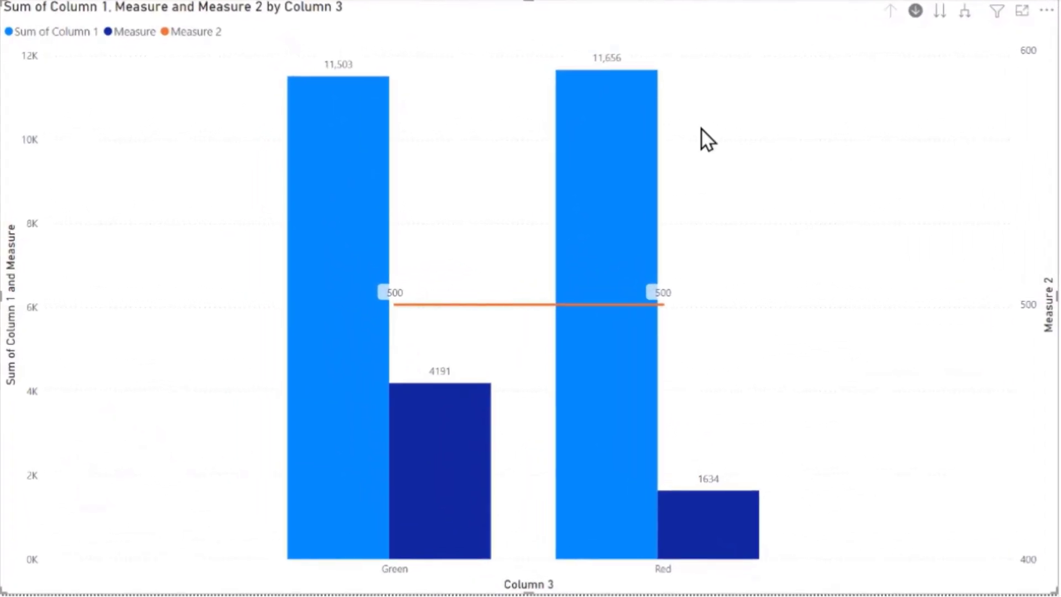
mouse_move(630, 134)
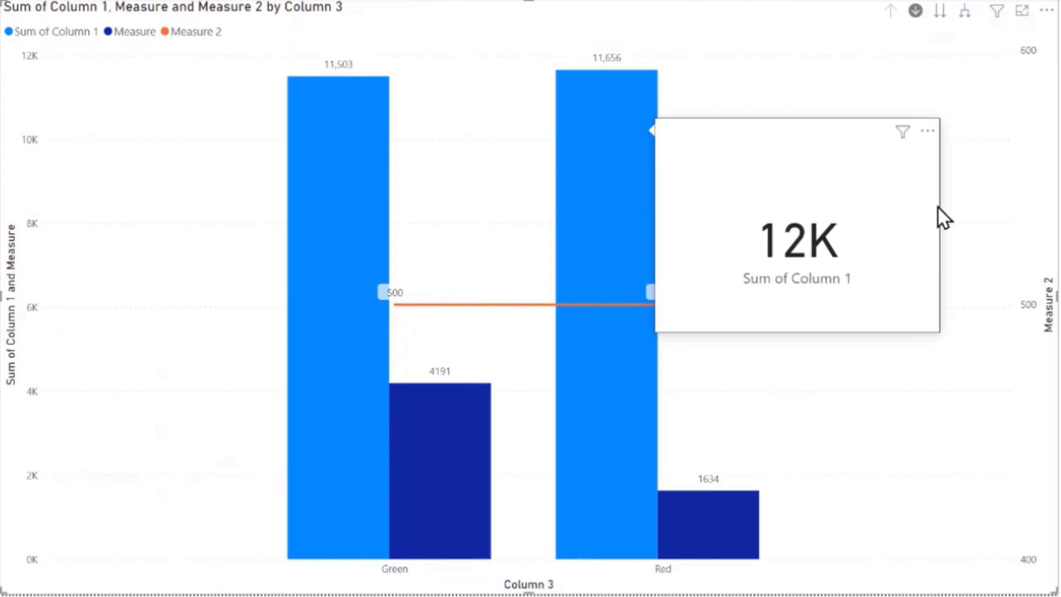
mouse_move(720, 525)
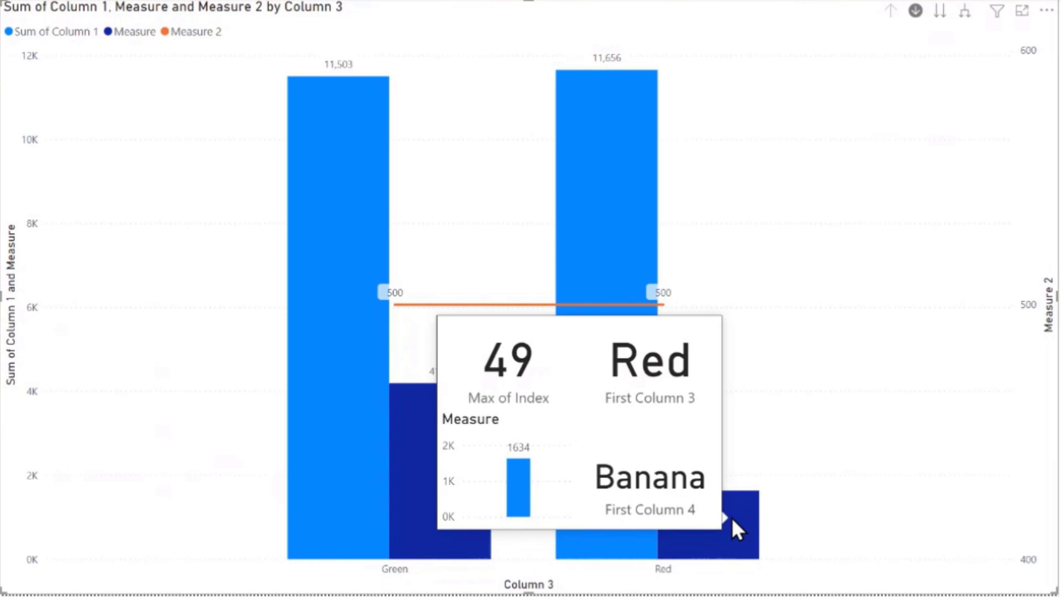
mouse_move(545, 307)
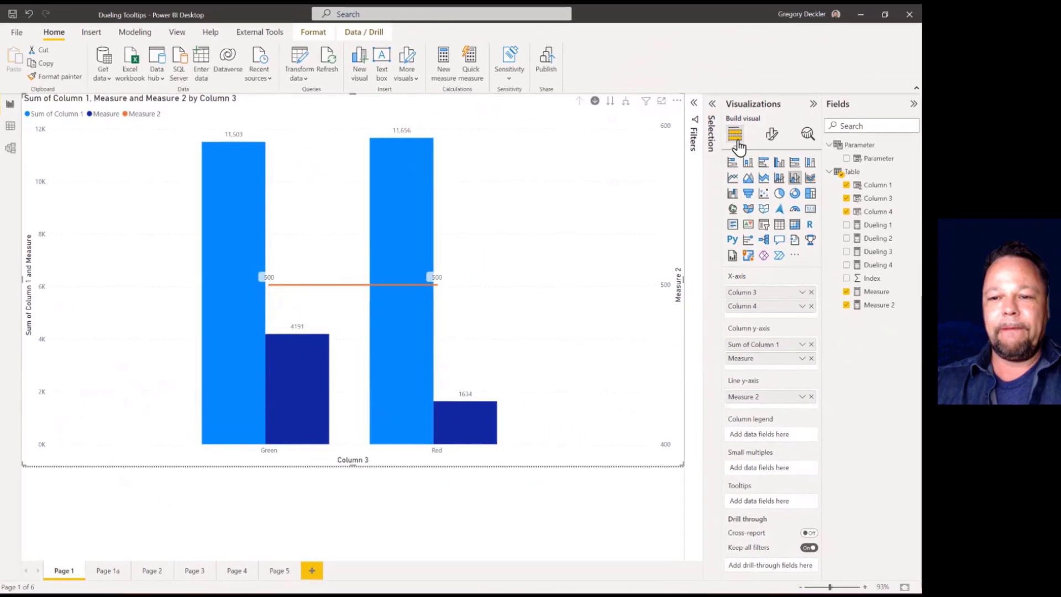
Show the combo chart's general tooltip options, including the tooltip type and page.
left_click(770, 137)
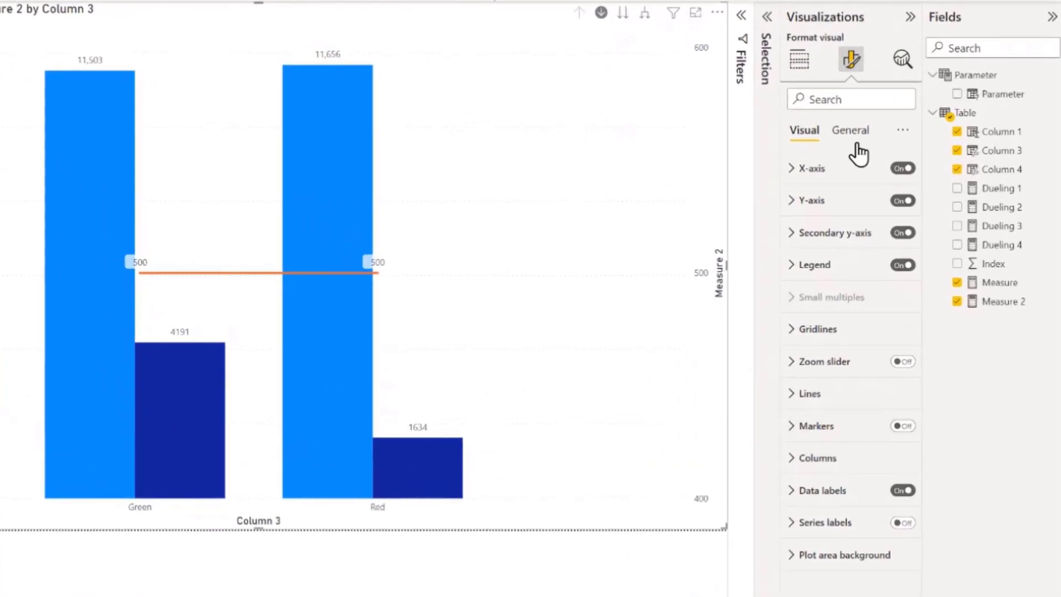
left_click(854, 134)
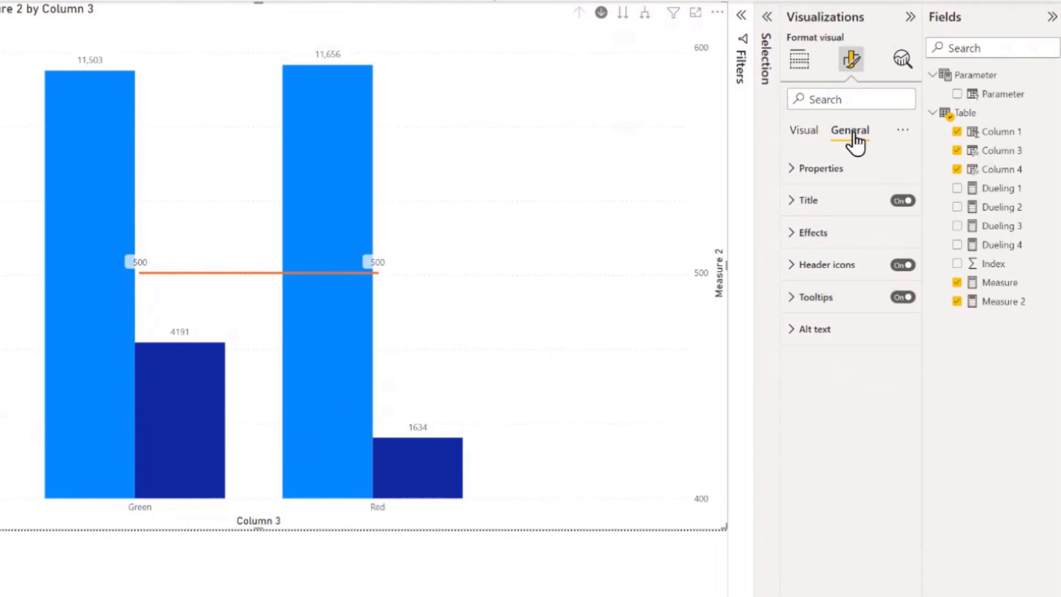
left_click(792, 299)
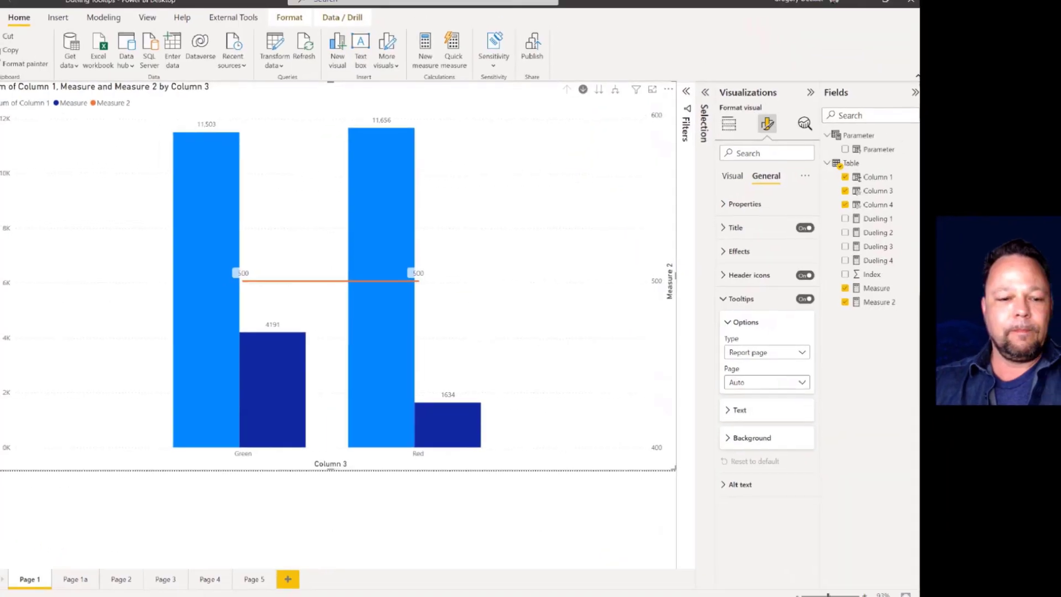
Inspect Page 2's page information and canvas settings, plus the tooltip fields assigned to the tooltip pages.
left_click(158, 568)
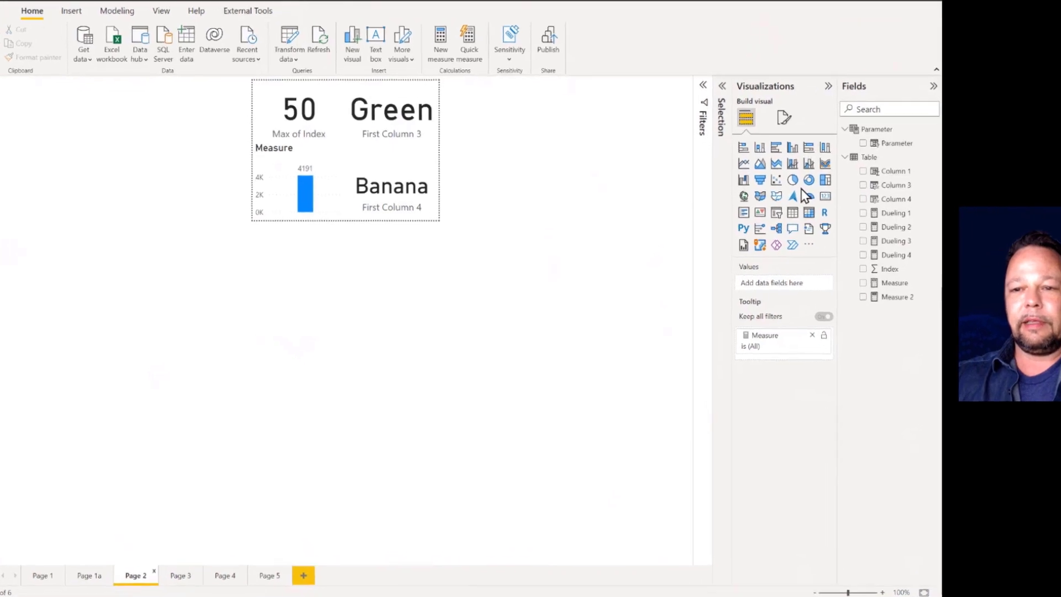
left_click(785, 118)
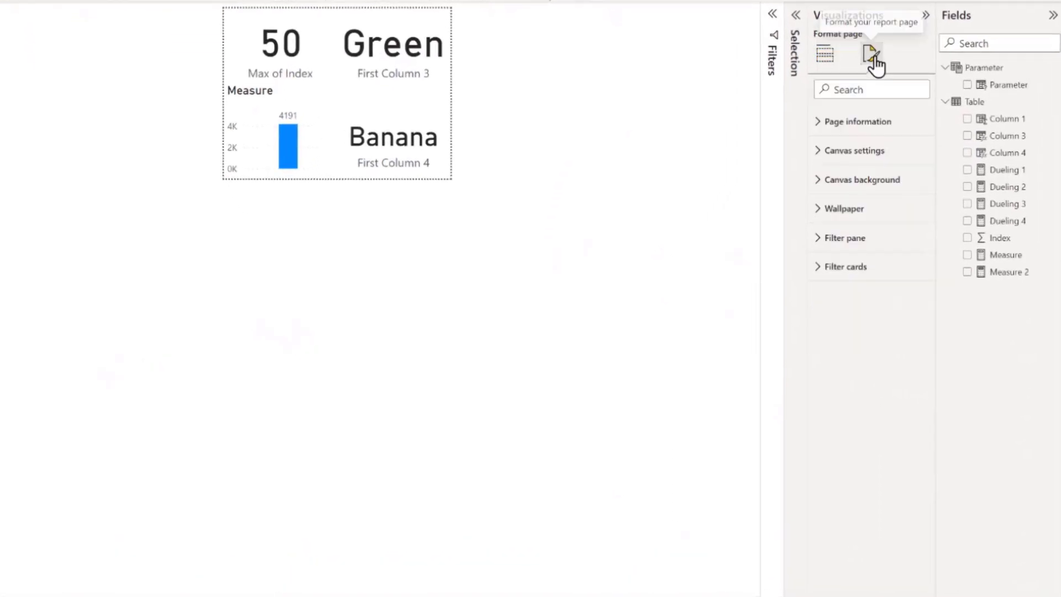
left_click(819, 122)
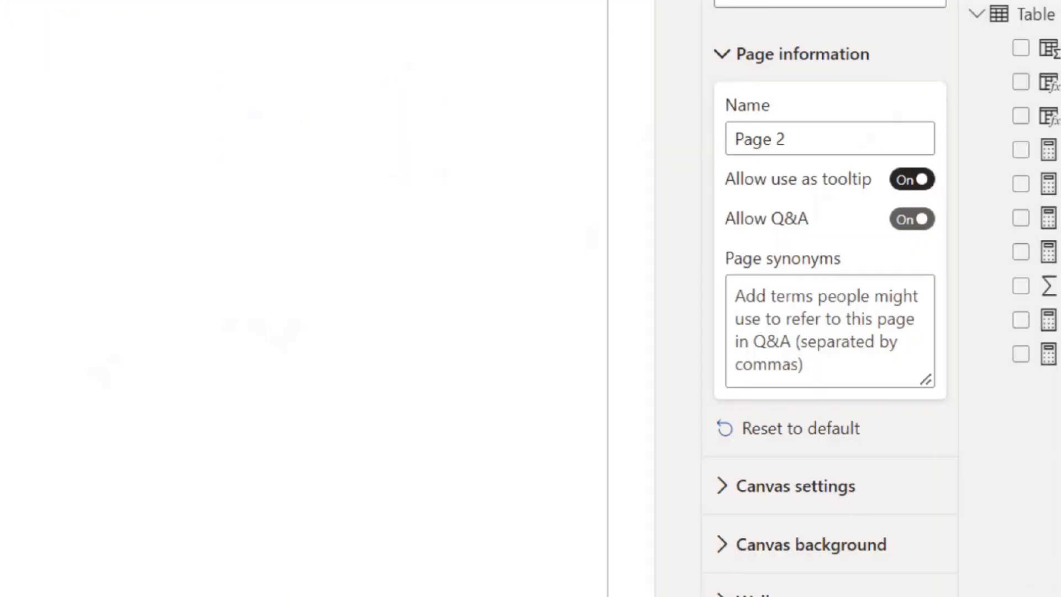
left_click(729, 487)
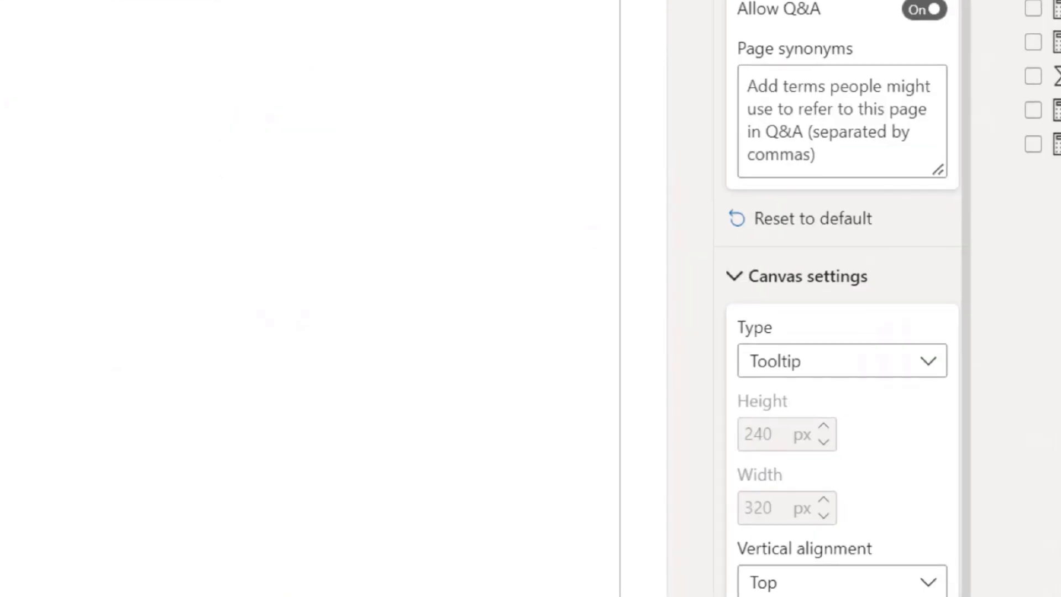
left_click(825, 54)
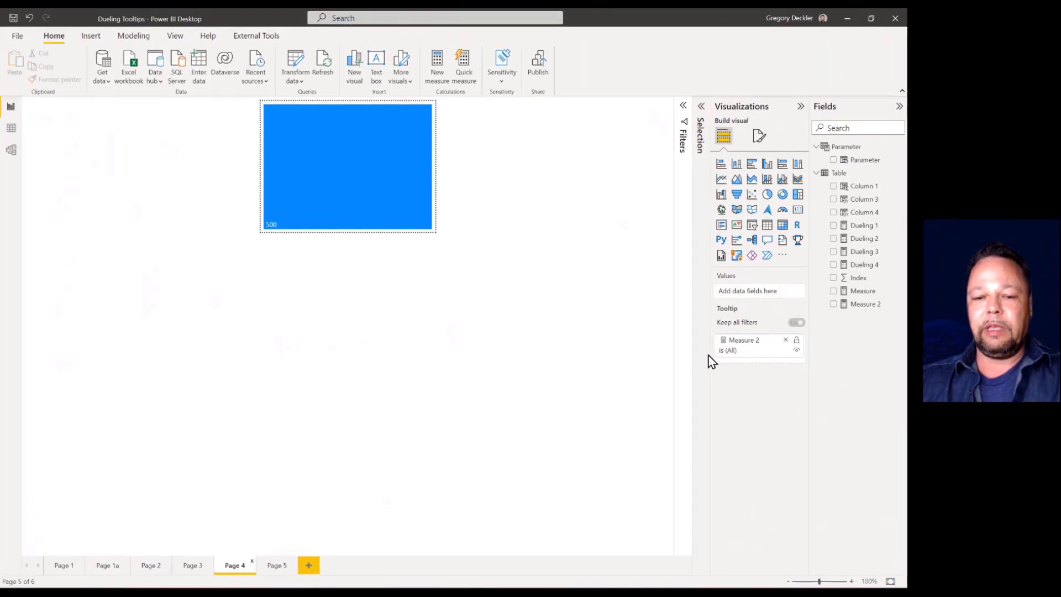
Go back to Page 1, preview the tooltips of Red's Measure column and the Measure 2 line, and select the chart.
left_click(67, 569)
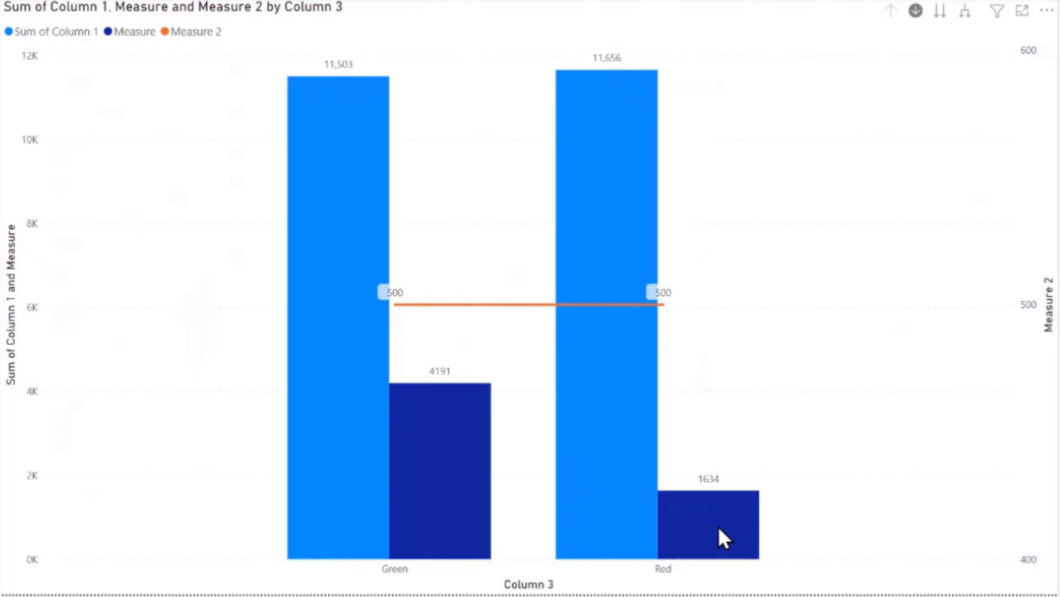
mouse_move(718, 525)
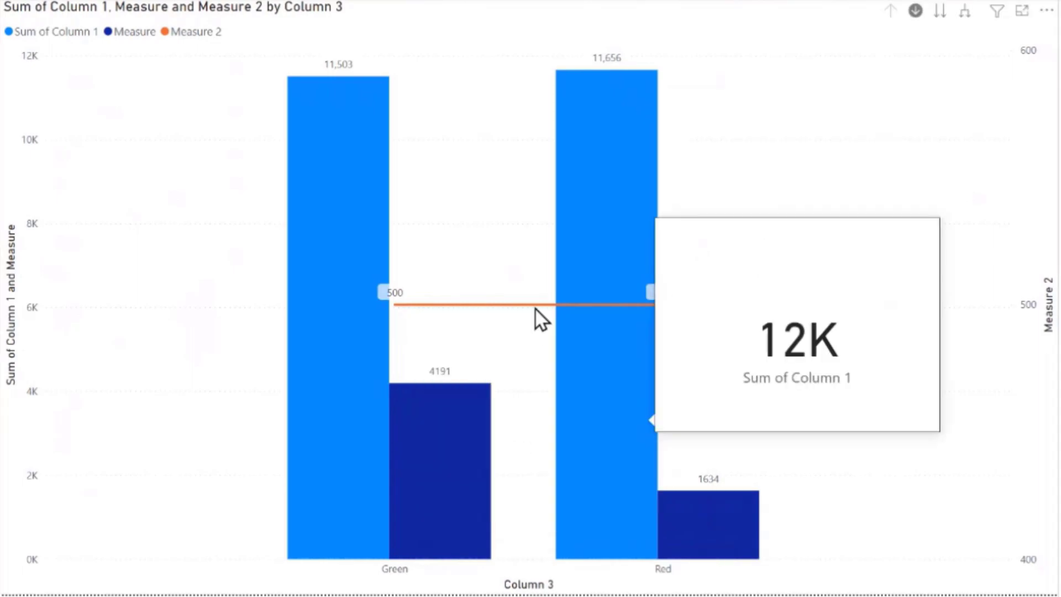
mouse_move(536, 309)
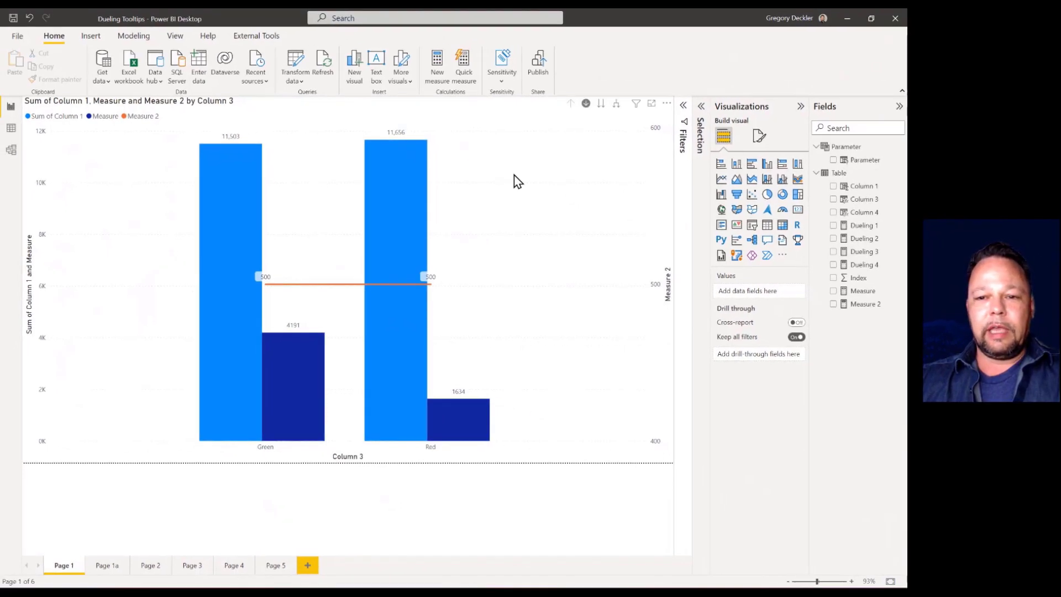
left_click(514, 180)
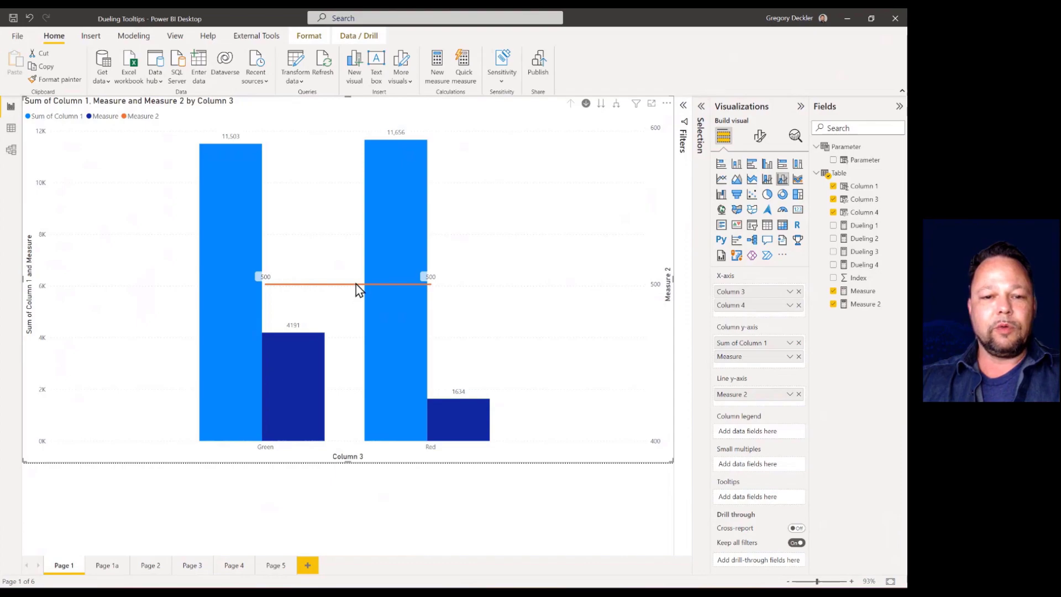
mouse_move(356, 286)
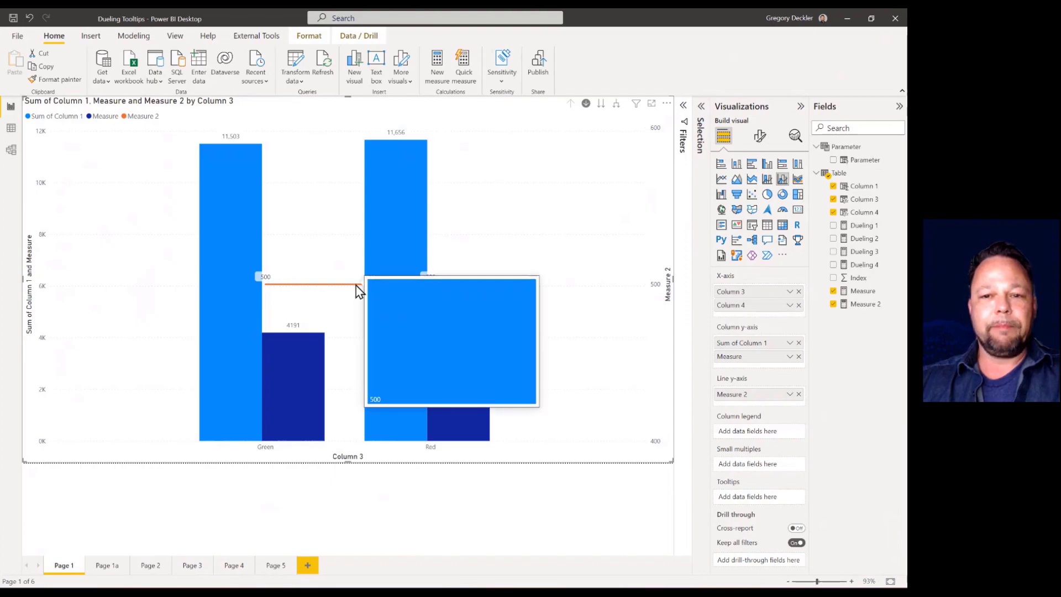
Drill down into Red and preview the tooltips of its Sum of Column 1 and Measure columns and the Measure 2 line.
left_click(405, 235)
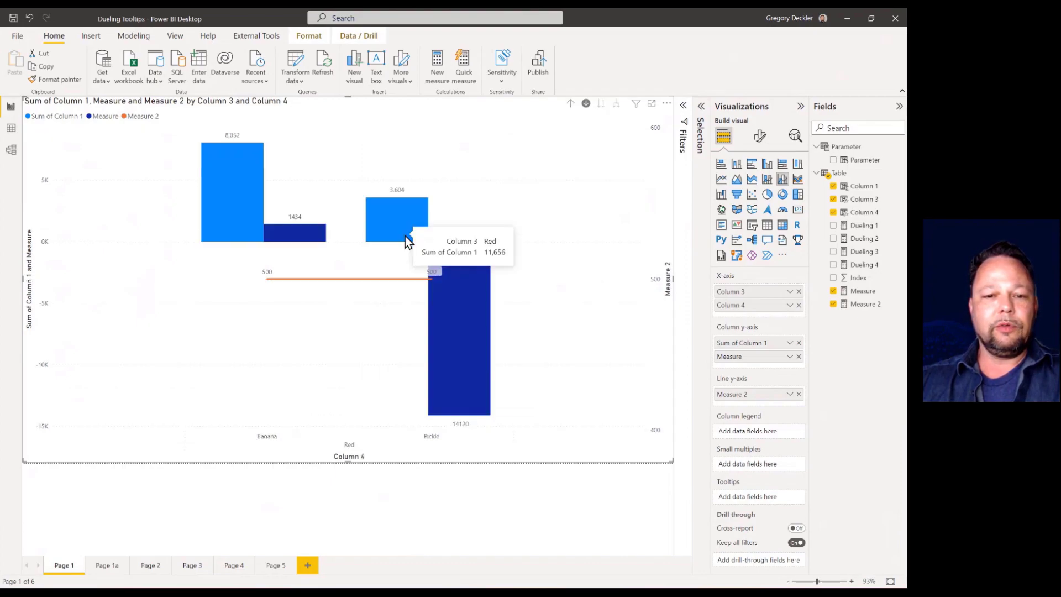
mouse_move(412, 222)
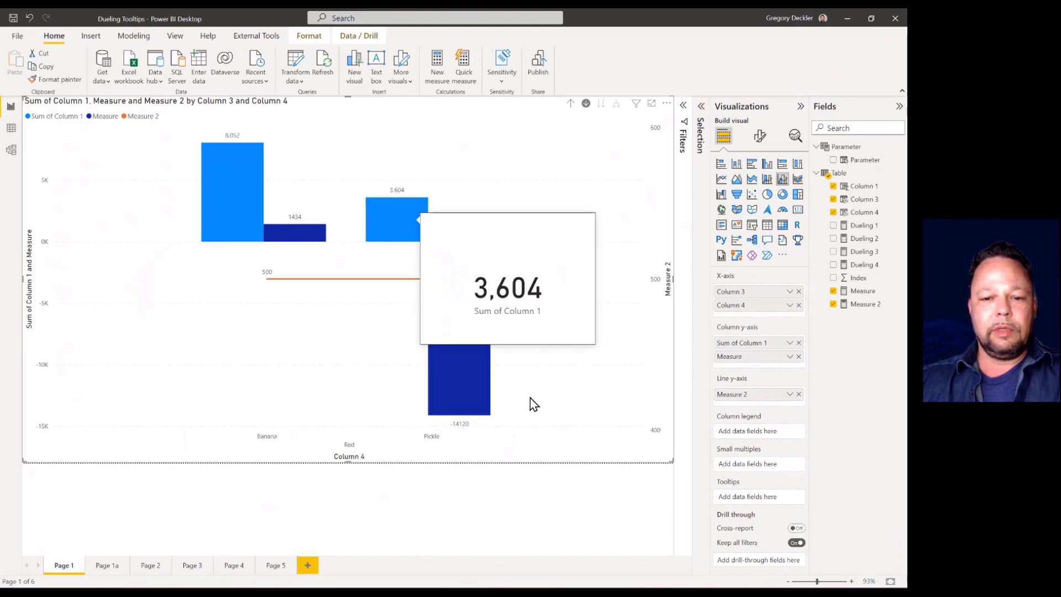
mouse_move(476, 374)
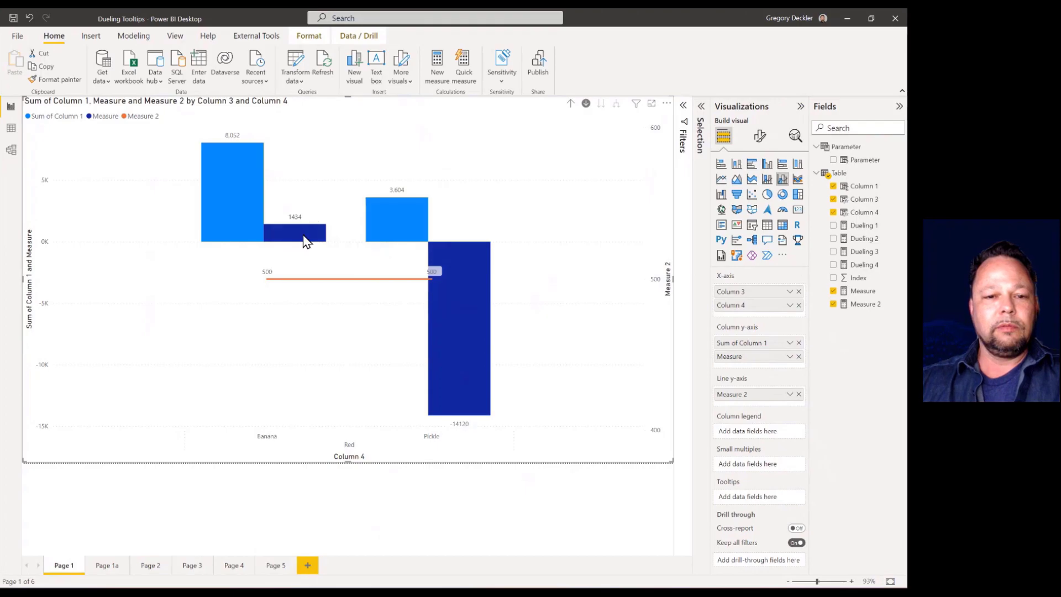
mouse_move(303, 235)
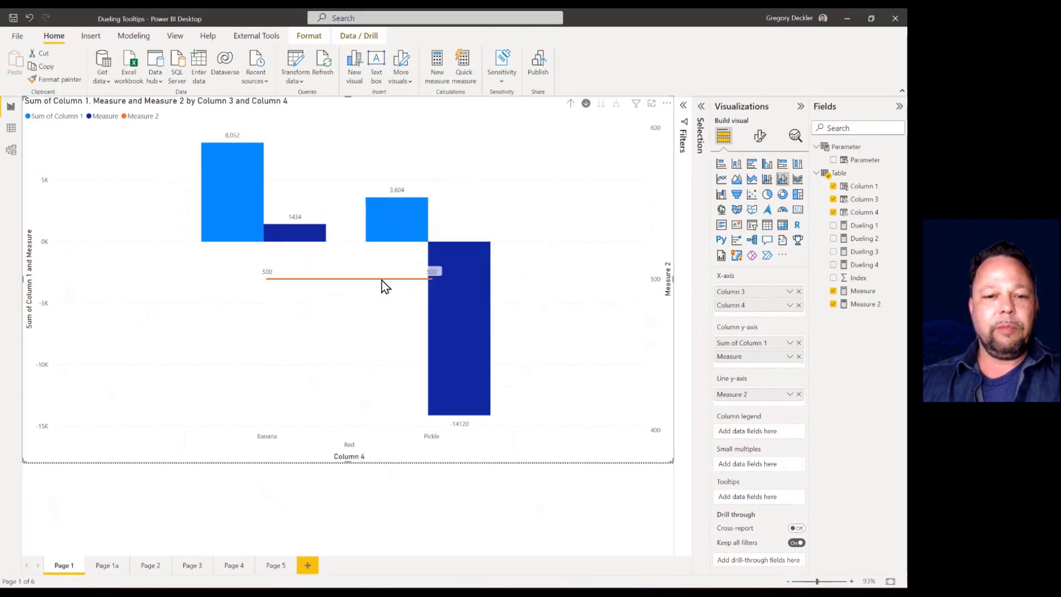
mouse_move(385, 286)
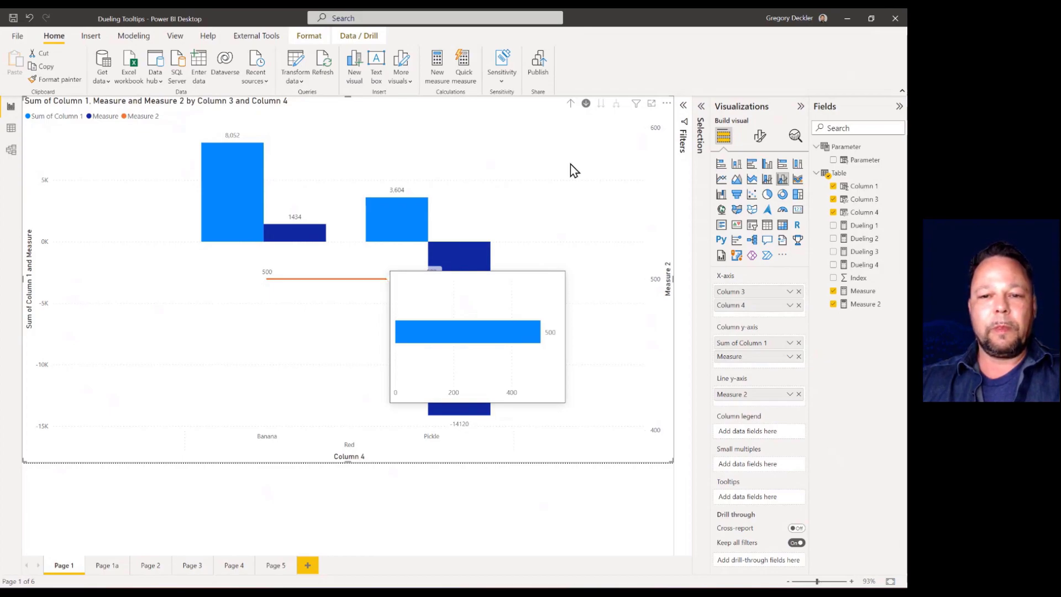
Drill up to Column 3, drill back down into Red, and compare the Measure 2 line's tooltip at both levels.
left_click(571, 103)
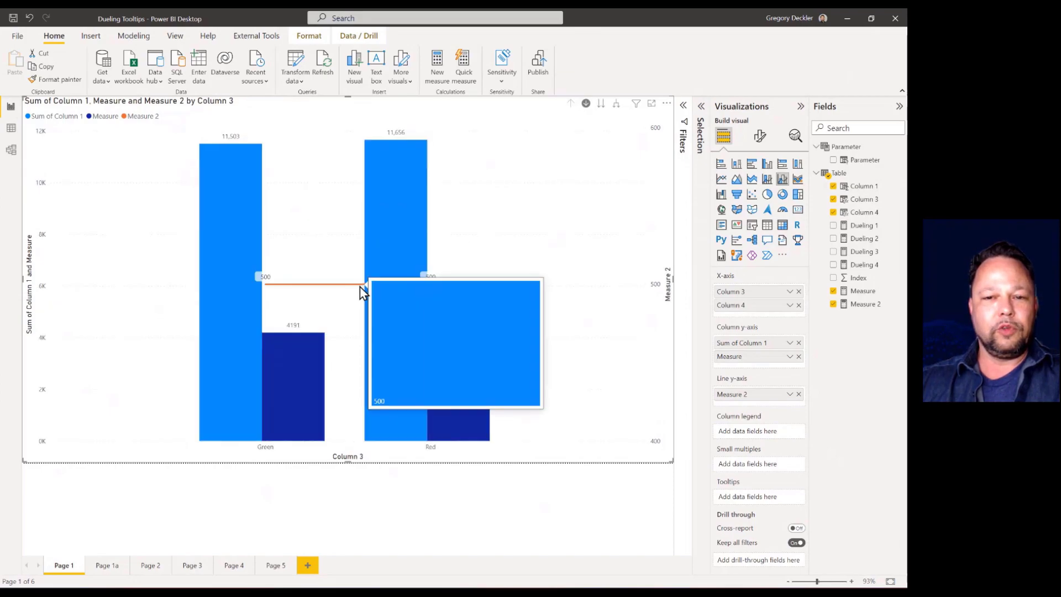
left_click(389, 243)
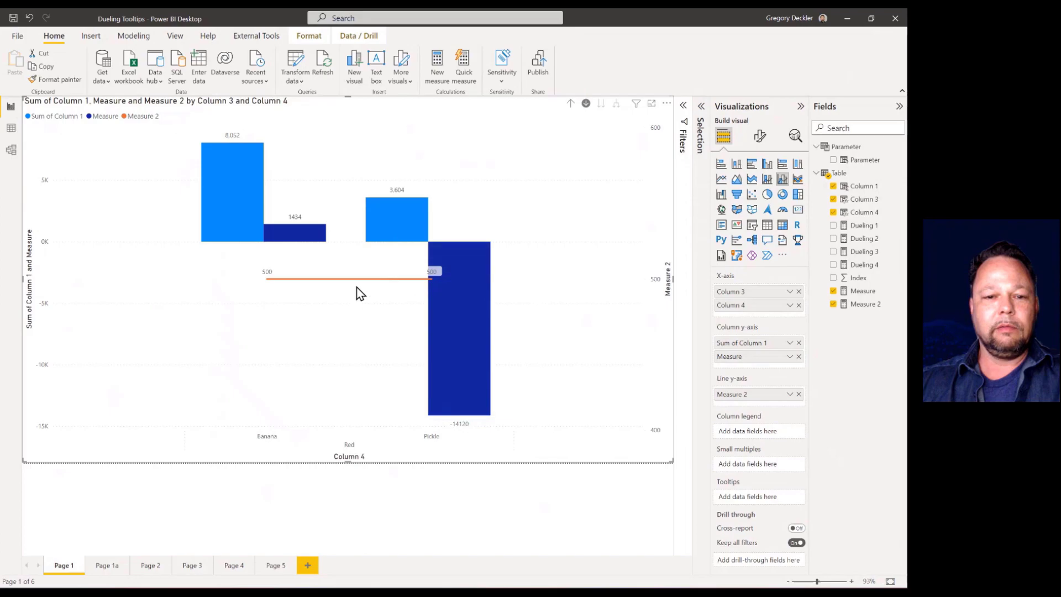
mouse_move(360, 281)
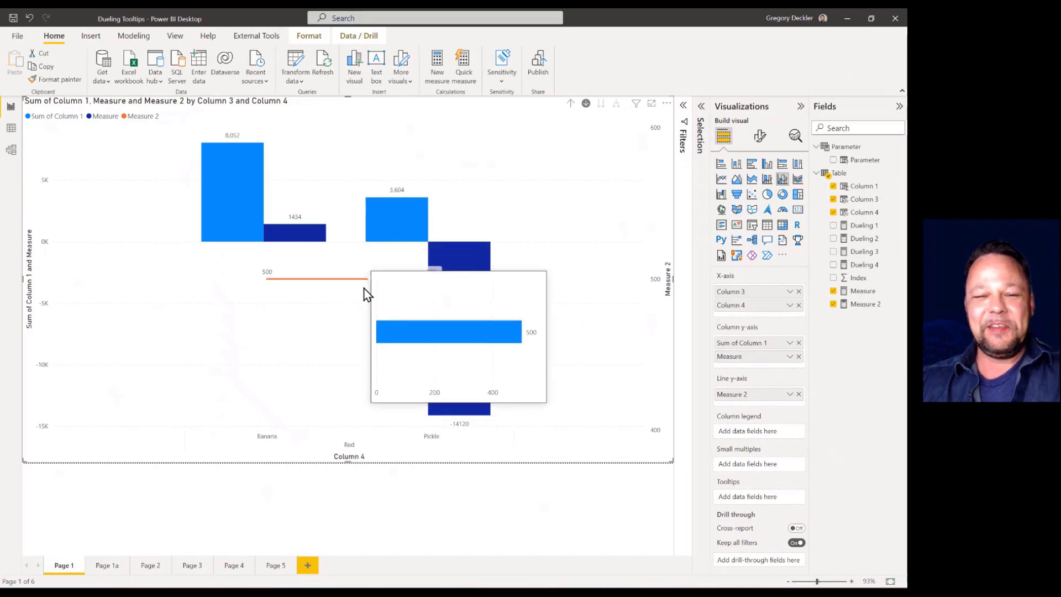
Open Page 4 and list the layer order of its stacked visuals.
left_click(235, 566)
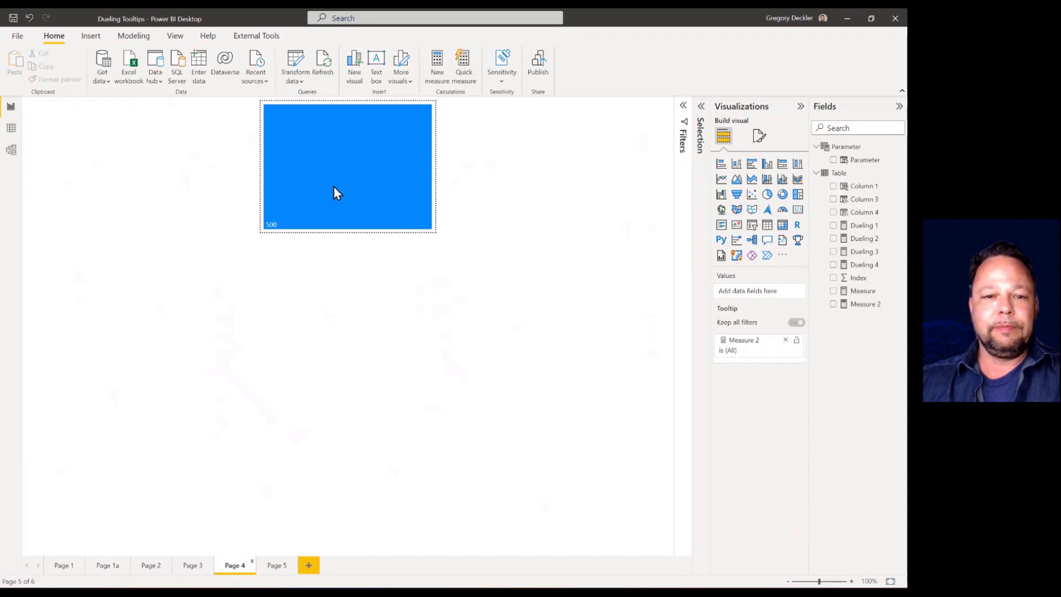
mouse_move(374, 158)
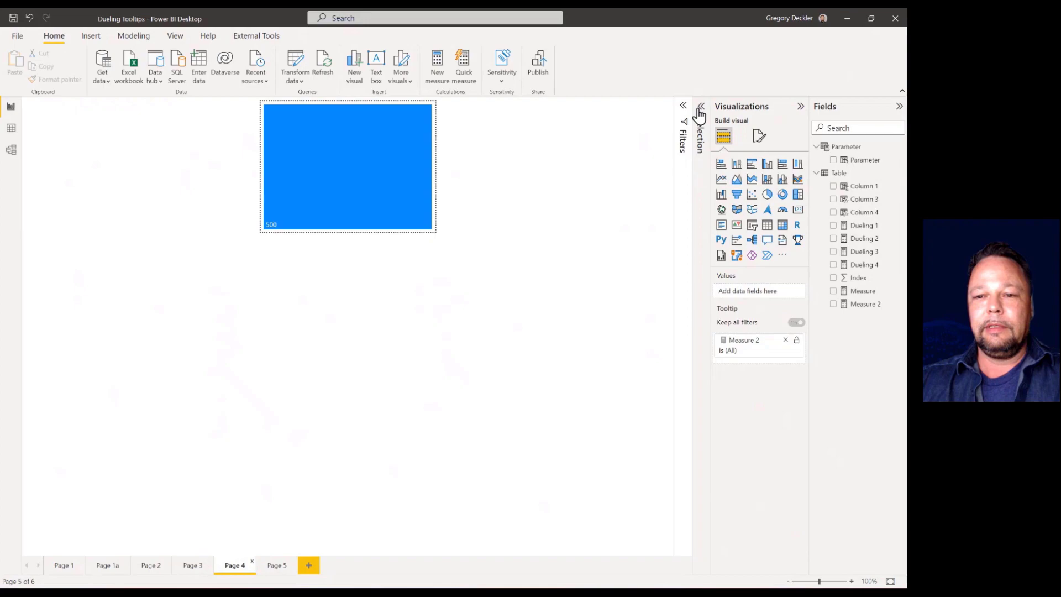
left_click(700, 134)
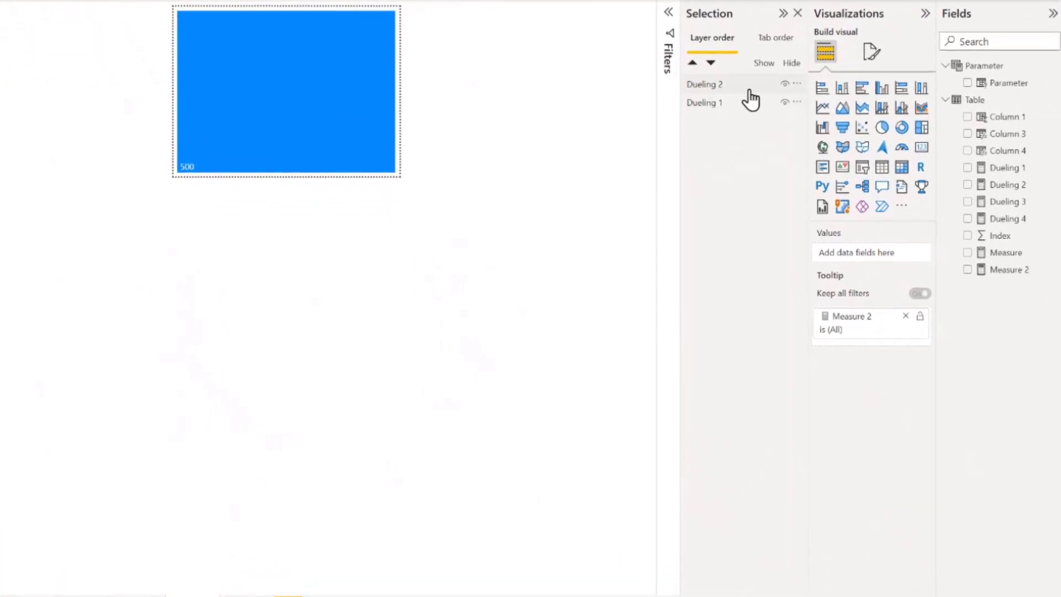
Hide the Dueling 2 and Dueling 1 visuals in turn to inspect the stack, and show them again.
left_click(785, 84)
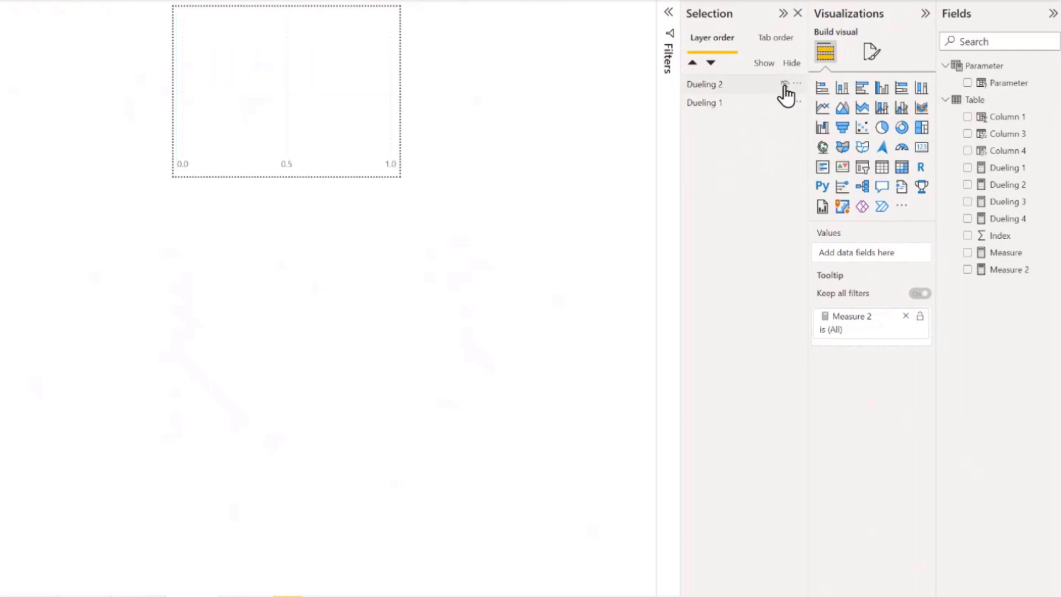
left_click(247, 116)
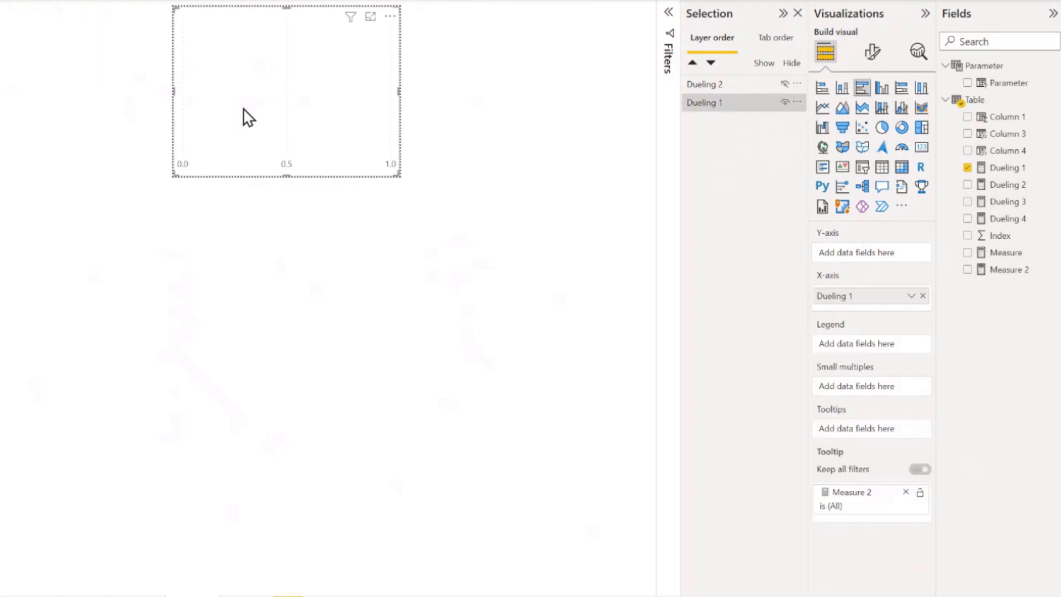
left_click(785, 103)
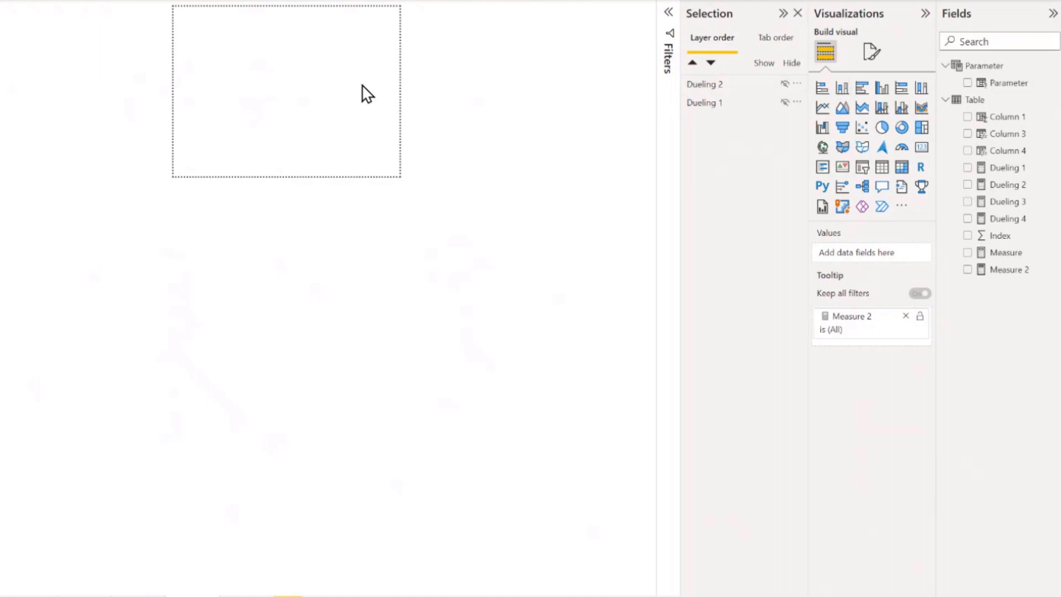
left_click(785, 84)
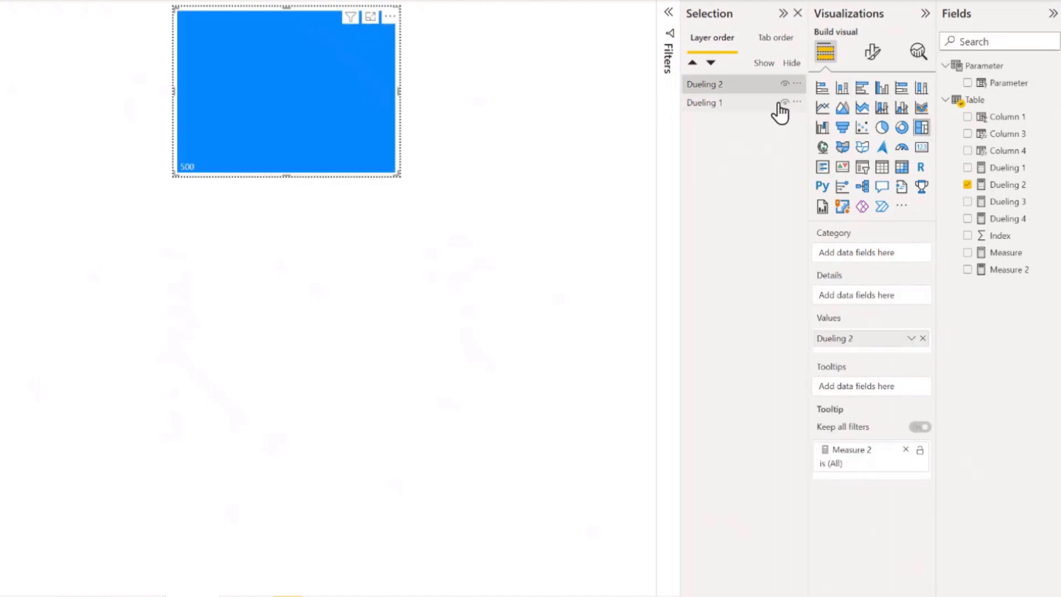
Check the background effect settings of the Dueling 2 visual and the fields used by the Dueling 1 visual.
left_click(872, 53)
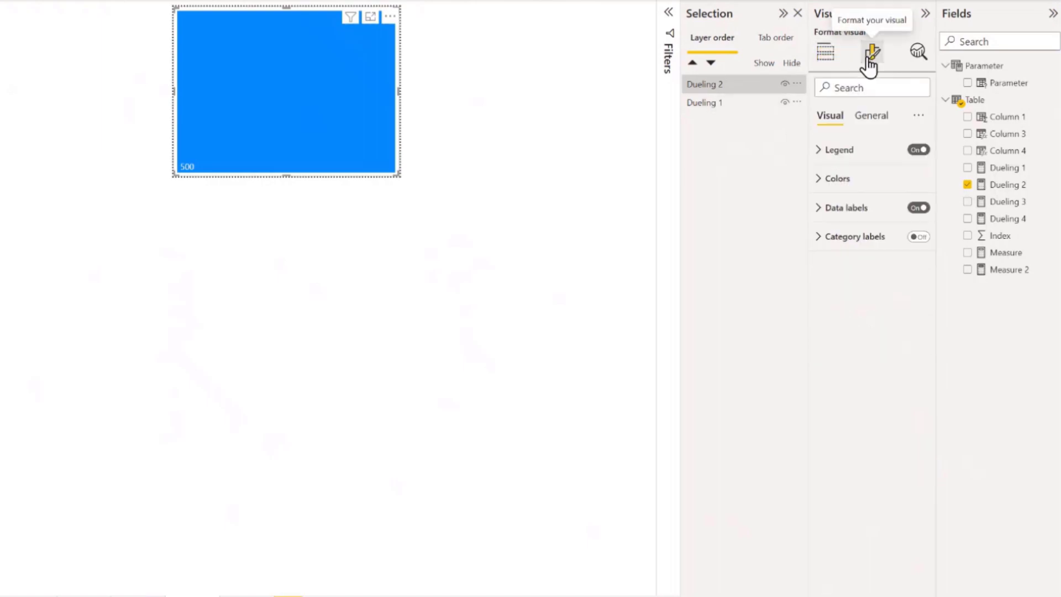
left_click(873, 117)
left_click(821, 209)
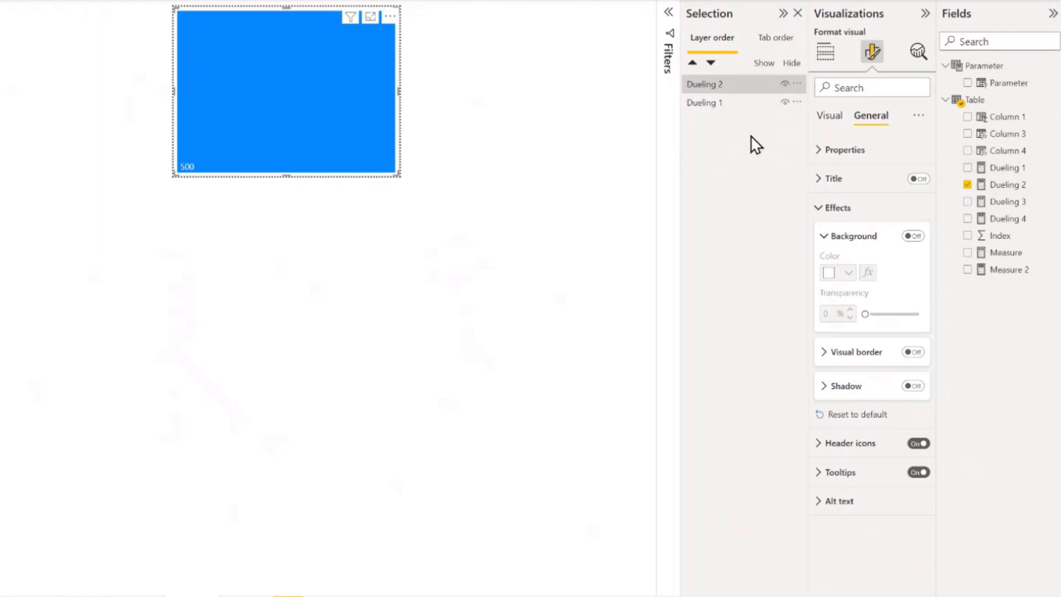
left_click(702, 105)
left_click(825, 52)
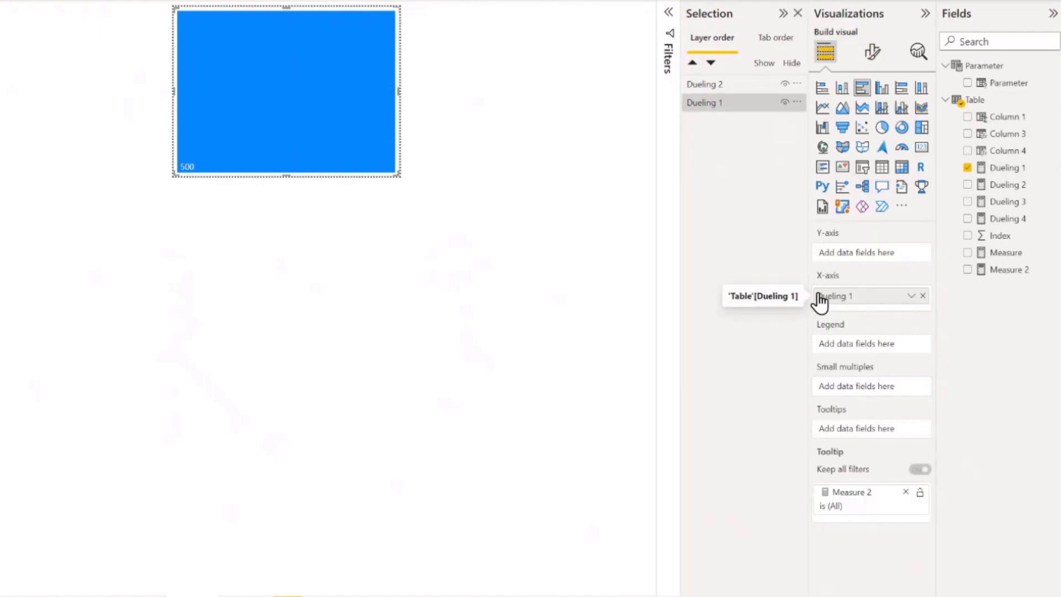
Select the Dueling 2 visual and display the formulas of the Dueling 1 and Dueling 2 measures.
left_click(712, 88)
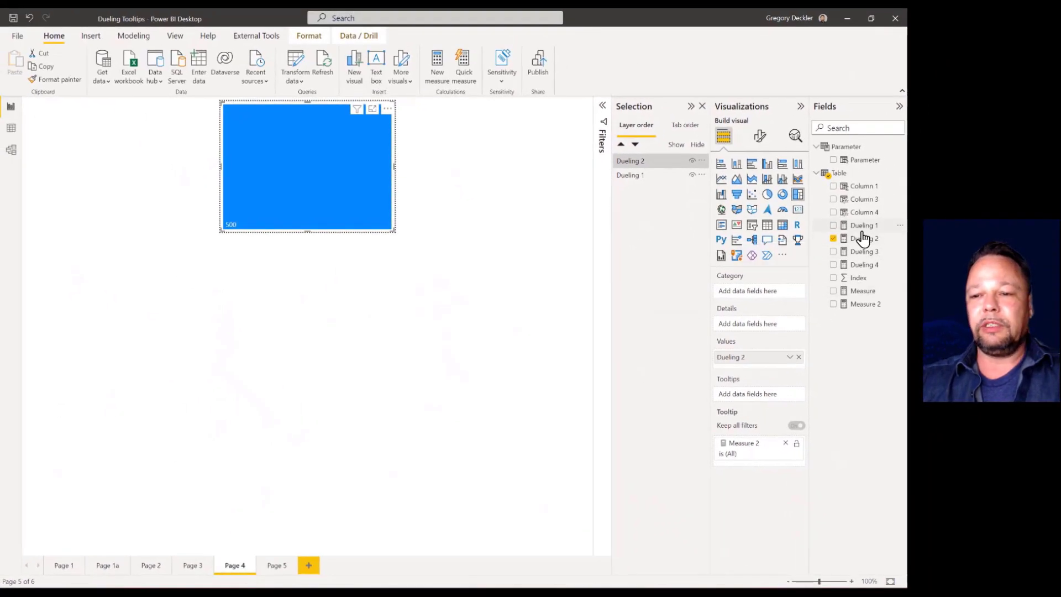
left_click(862, 228)
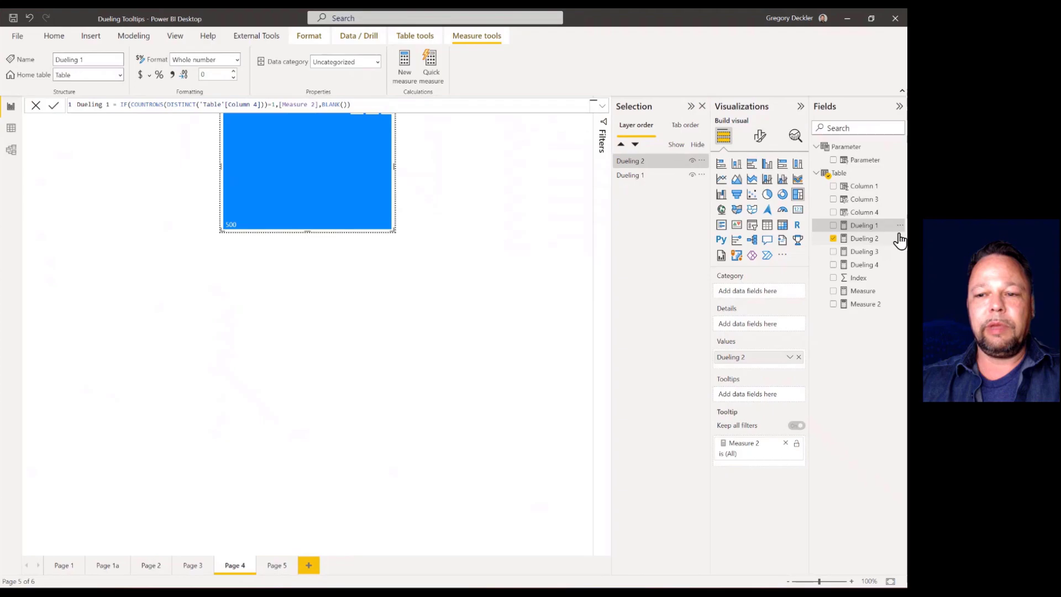
left_click(863, 238)
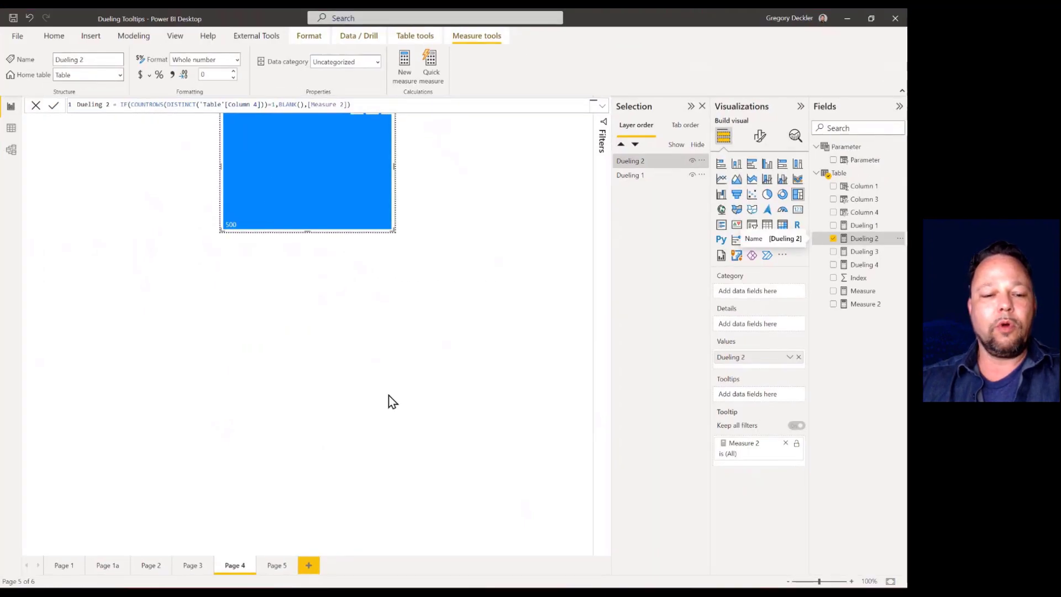
On Page 1, preview the Measure 2 line's tooltip within Red, drill up to Column 3, and preview it again.
left_click(65, 566)
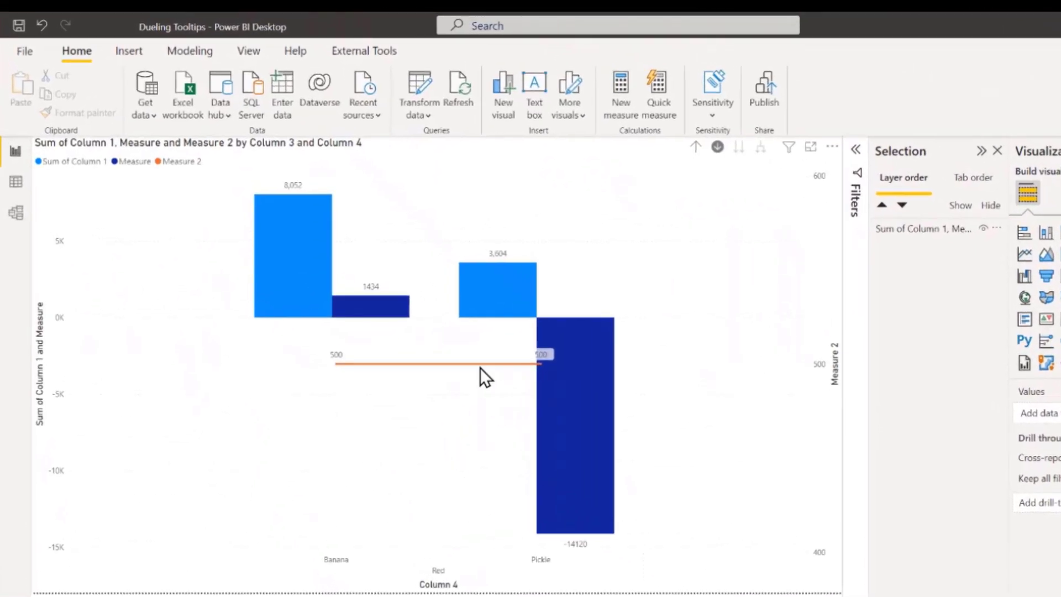
mouse_move(479, 366)
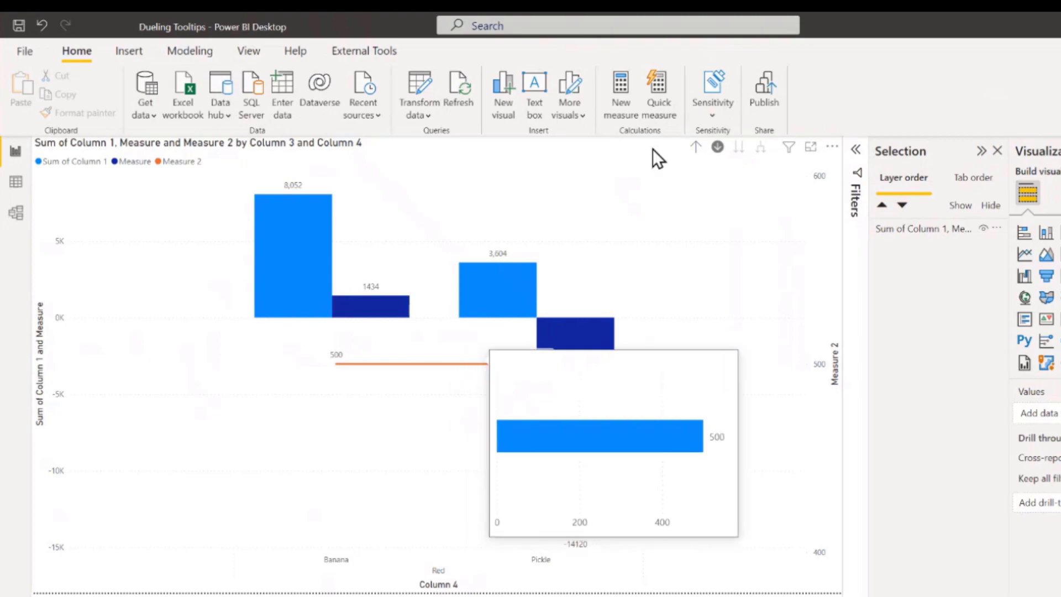
left_click(693, 148)
left_click(694, 147)
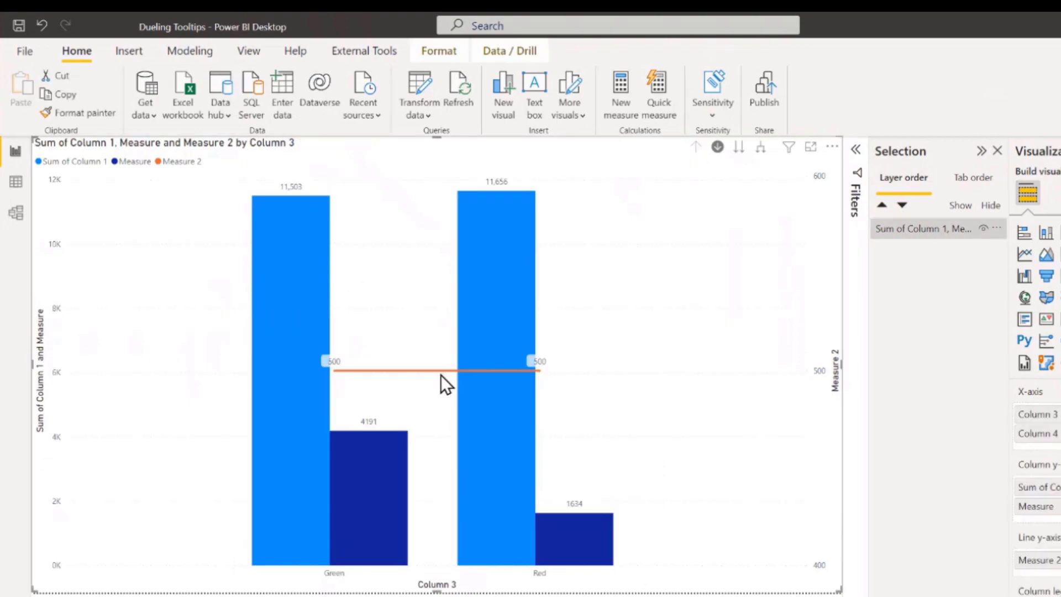
mouse_move(449, 374)
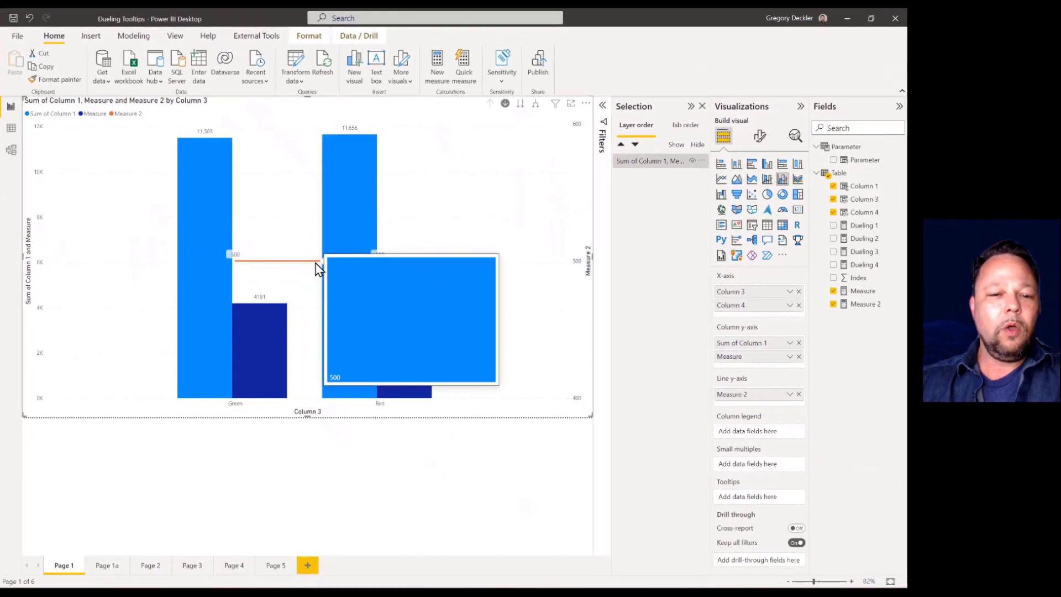
View the Index chart on Page 1a, and turn off use as a tooltip for Page 2.
left_click(112, 566)
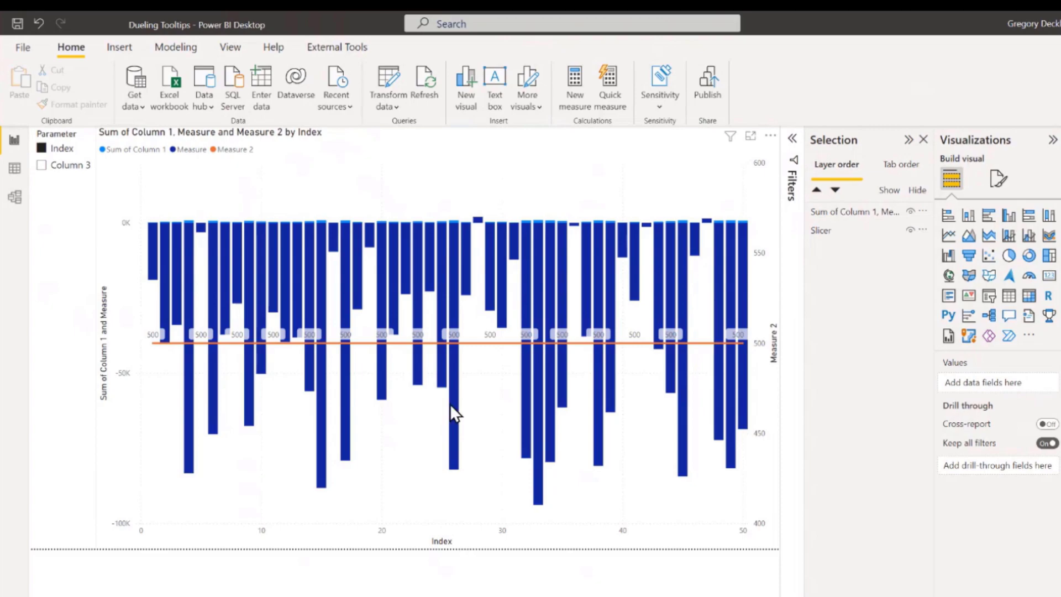
mouse_move(455, 239)
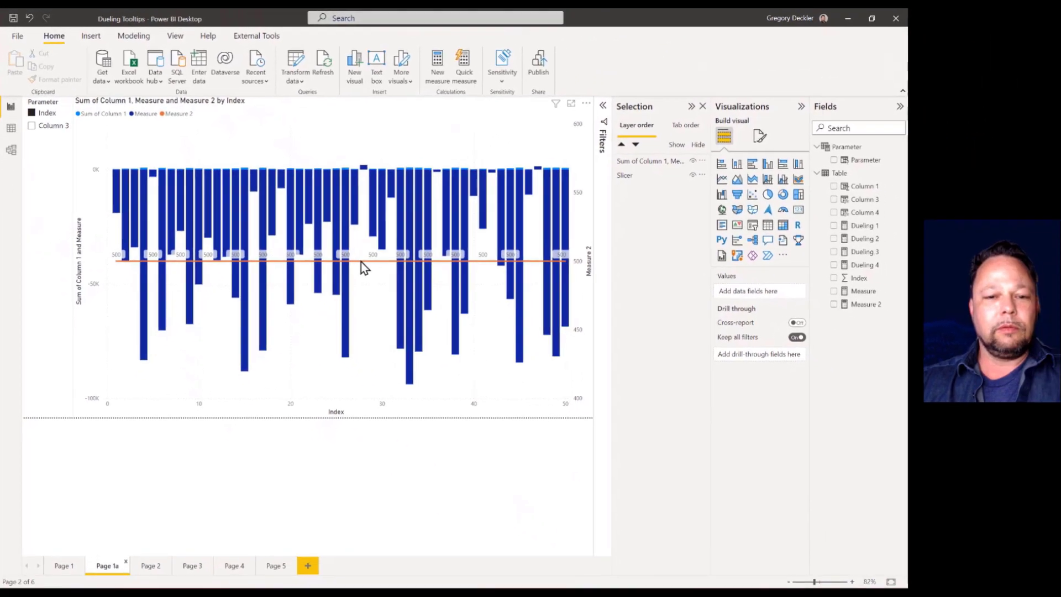
left_click(152, 565)
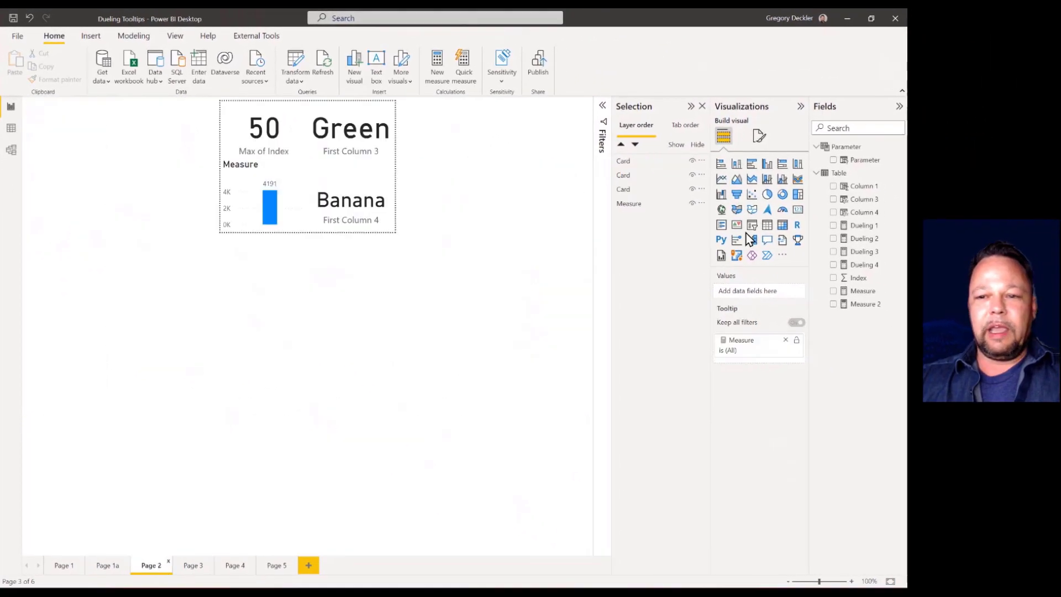
left_click(756, 141)
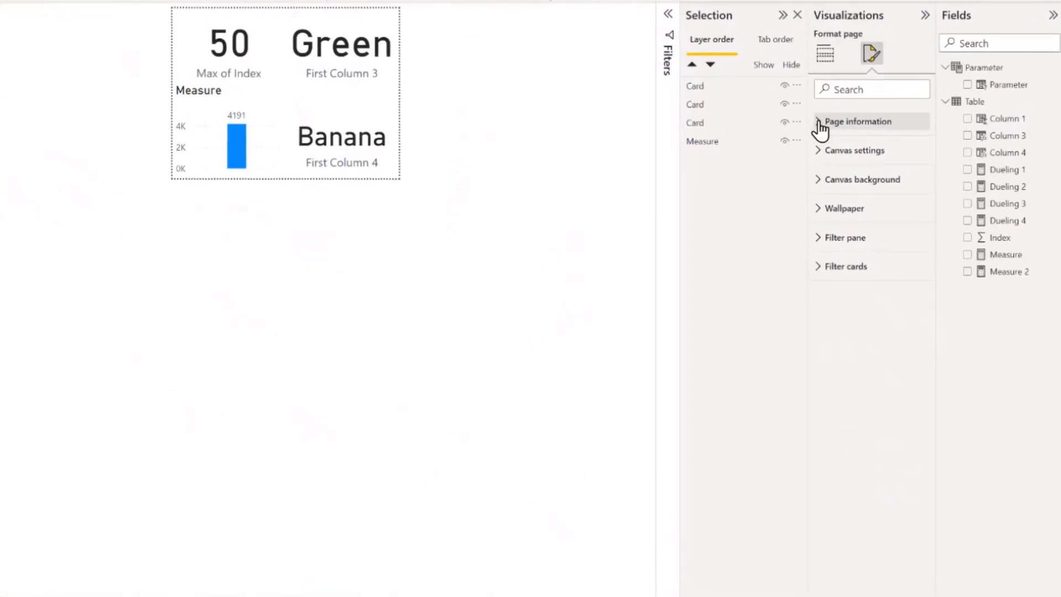
left_click(722, 189)
left_click(913, 184)
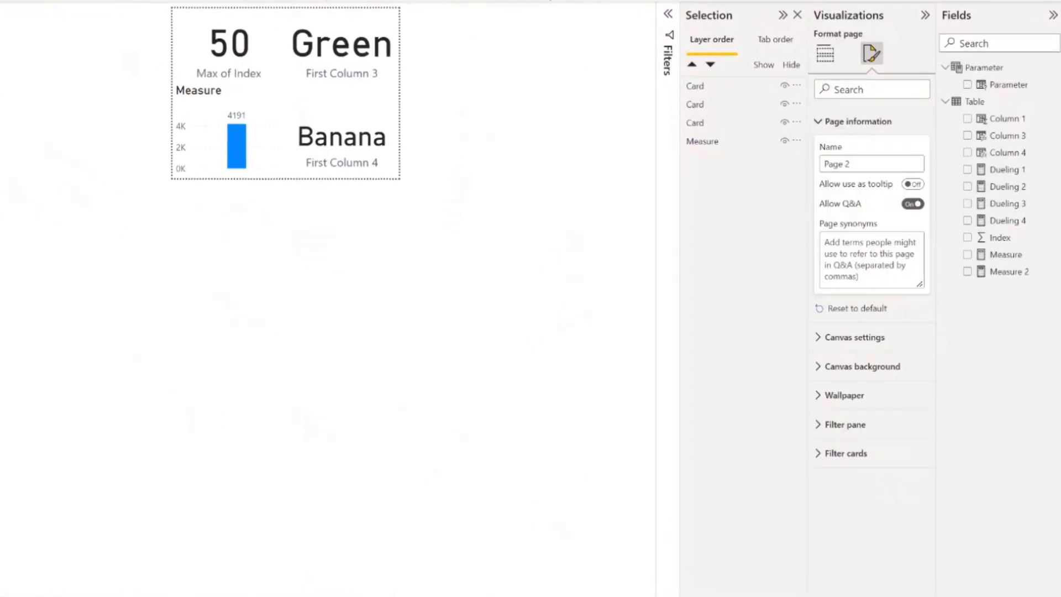
Return to Page 1a and preview the tooltips of the Sum of Column 1 and Measure columns at index 33.
left_click(254, 596)
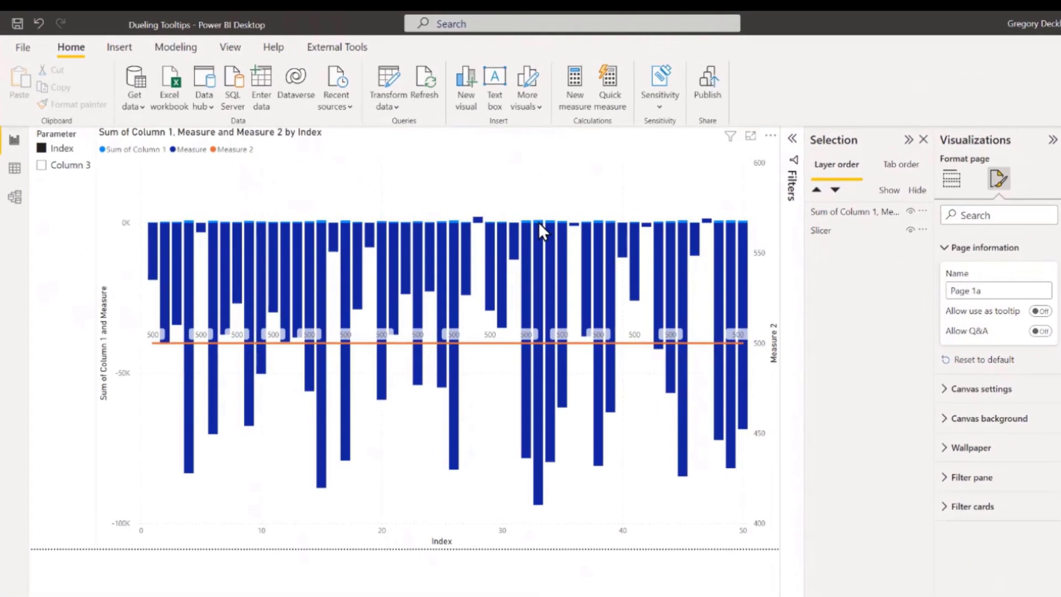
mouse_move(539, 226)
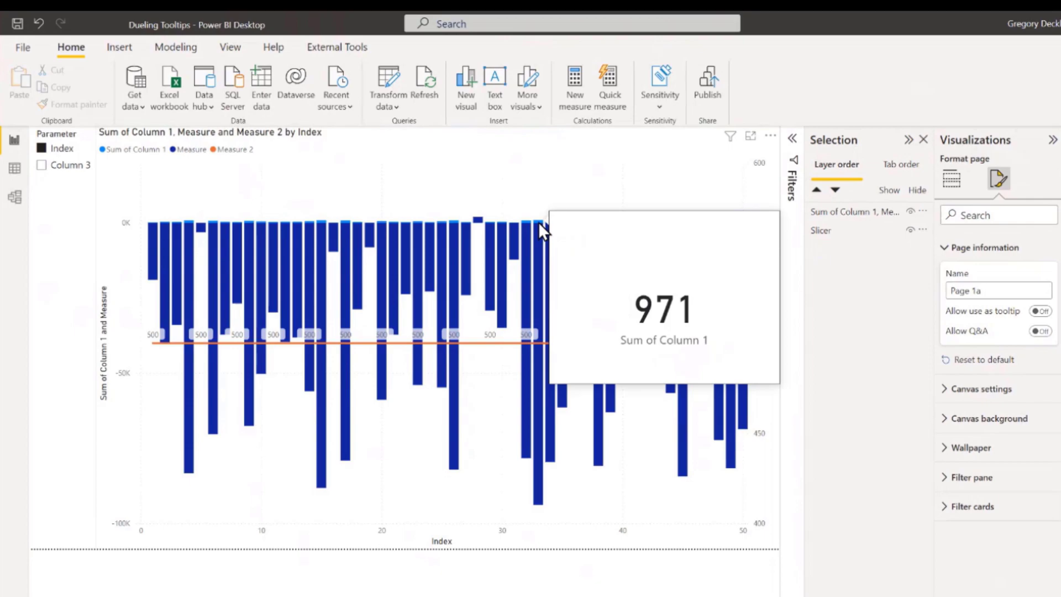
mouse_move(539, 248)
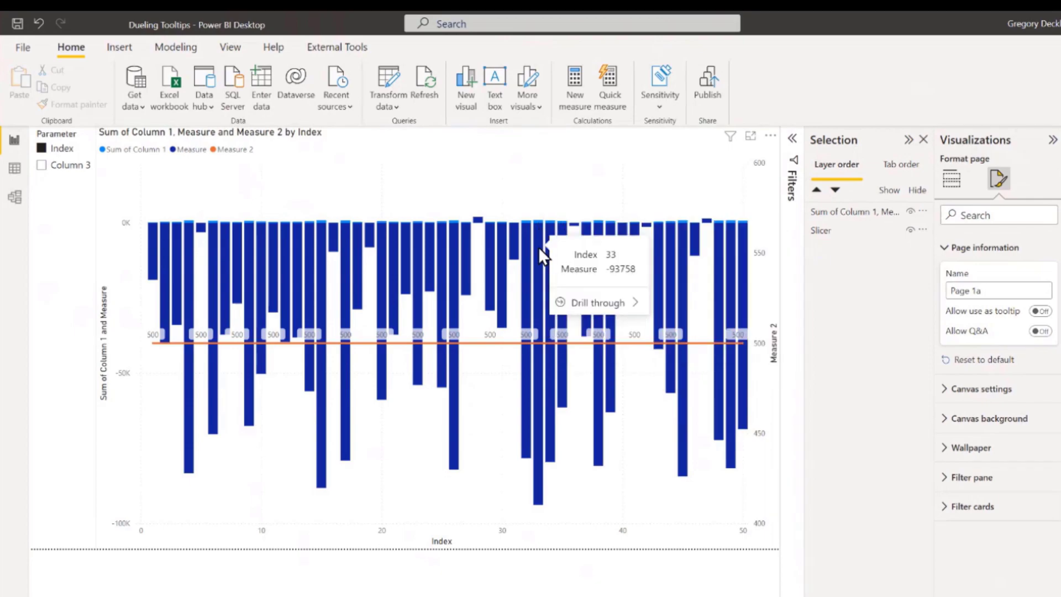
Open Page 5 and allow it to be used as a tooltip.
left_click(600, 564)
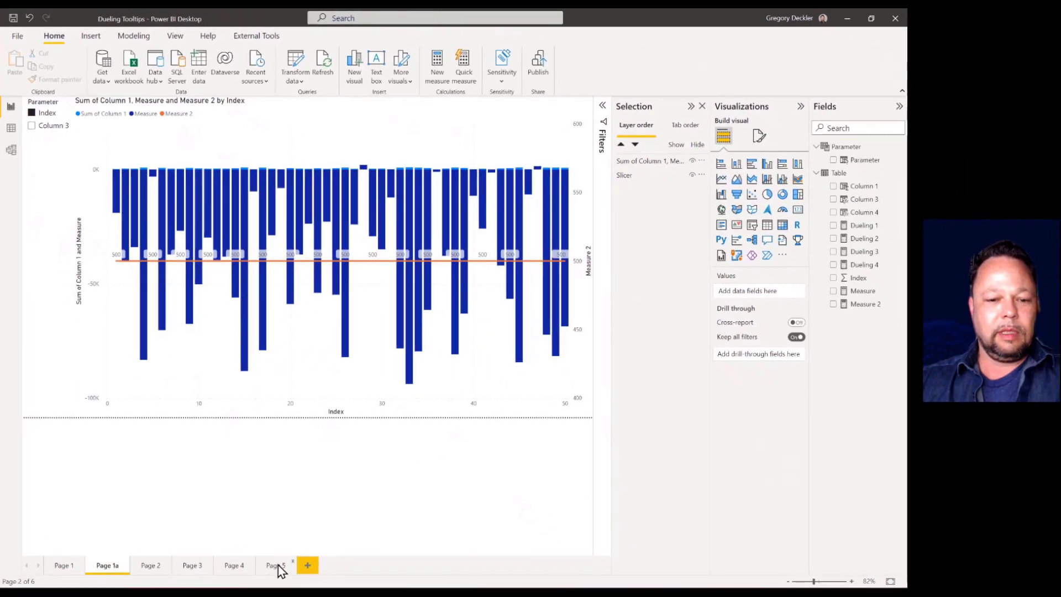
left_click(278, 567)
left_click(759, 136)
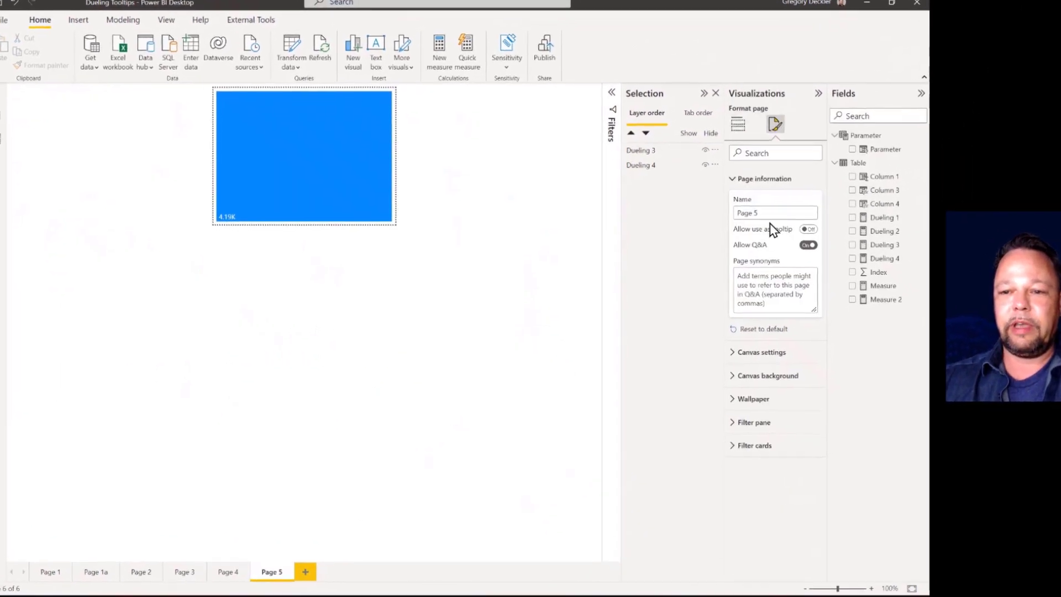
left_click(811, 231)
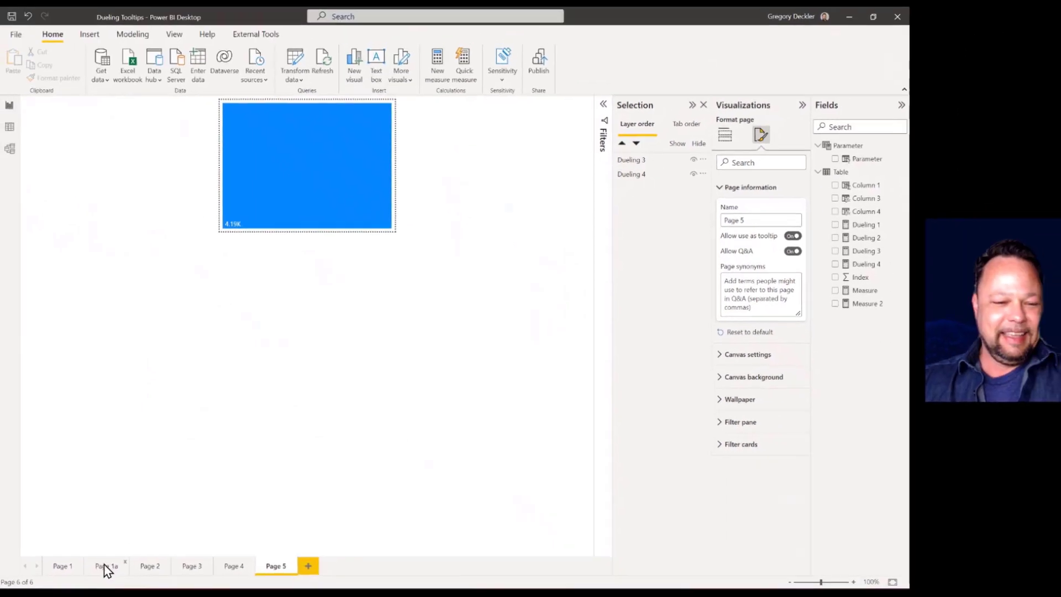
On Page 1a, preview a Measure column's tooltip by Index, switch the parameter to Column 3, and preview Green's Measure tooltip.
left_click(107, 566)
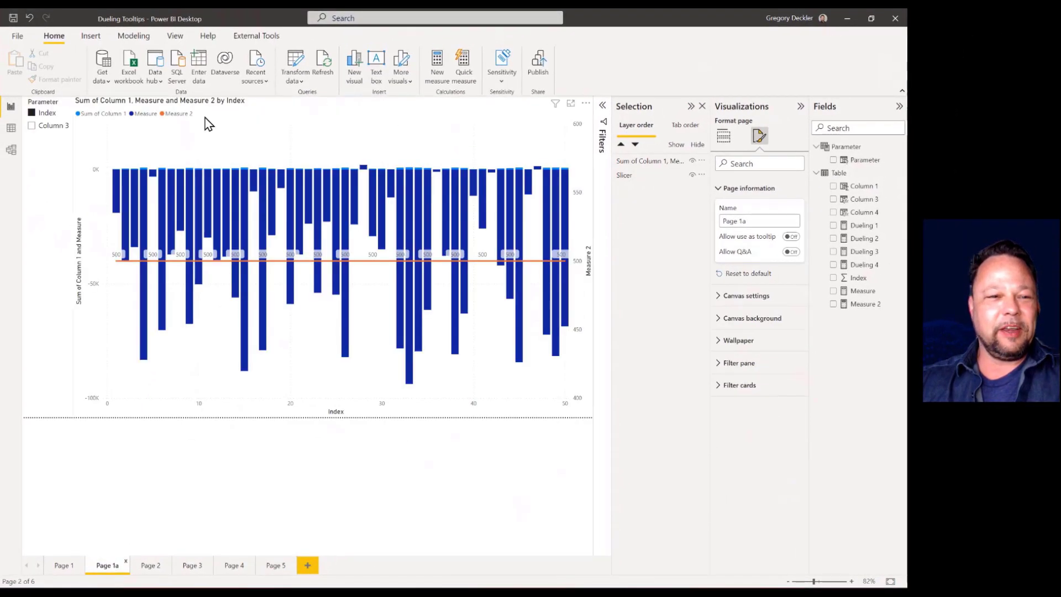
left_click(270, 565)
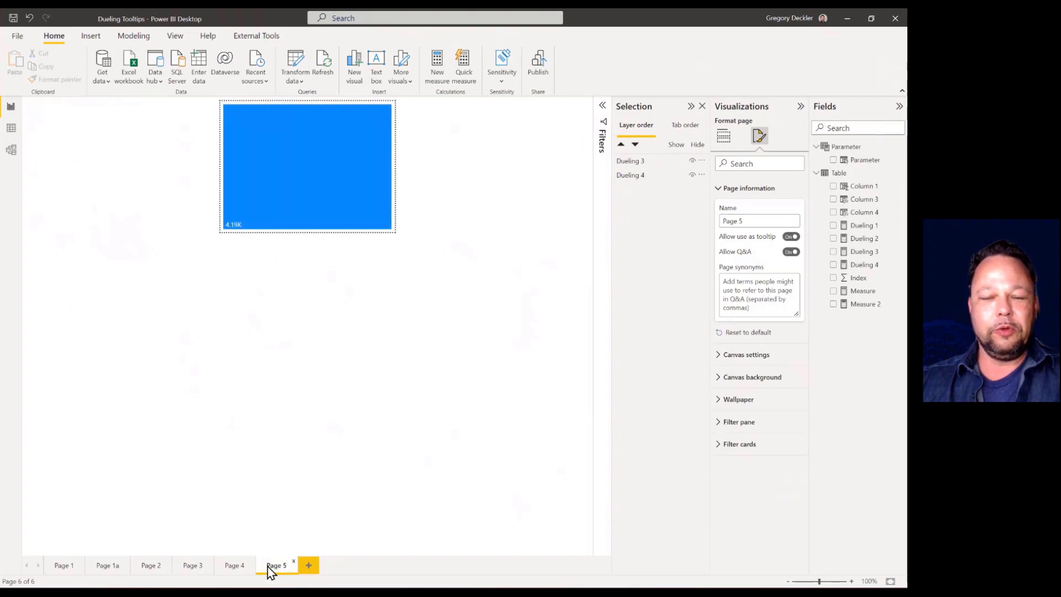
left_click(159, 568)
left_click(109, 569)
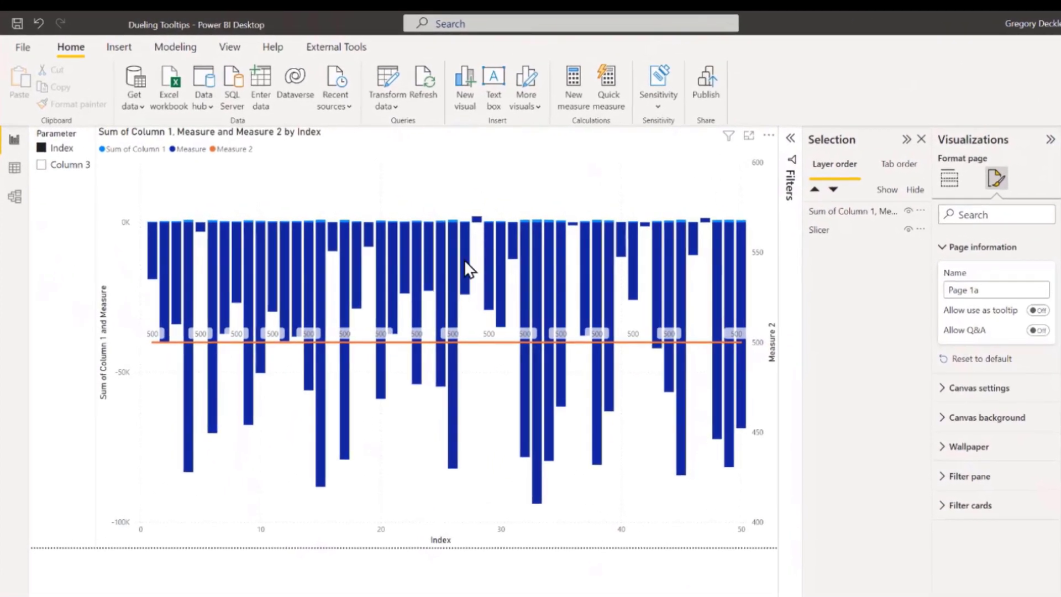
mouse_move(465, 262)
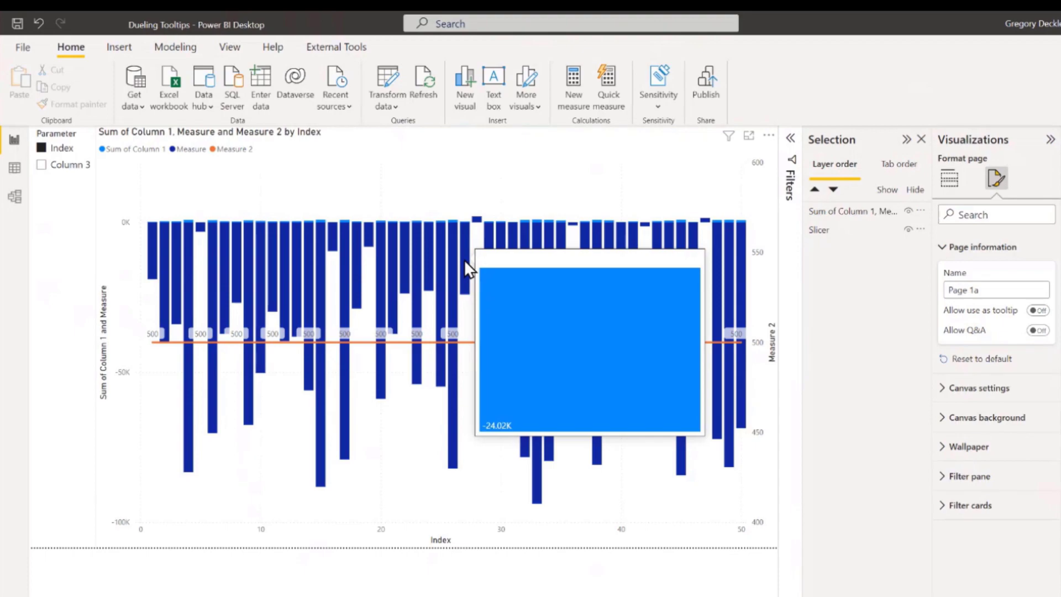
left_click(41, 165)
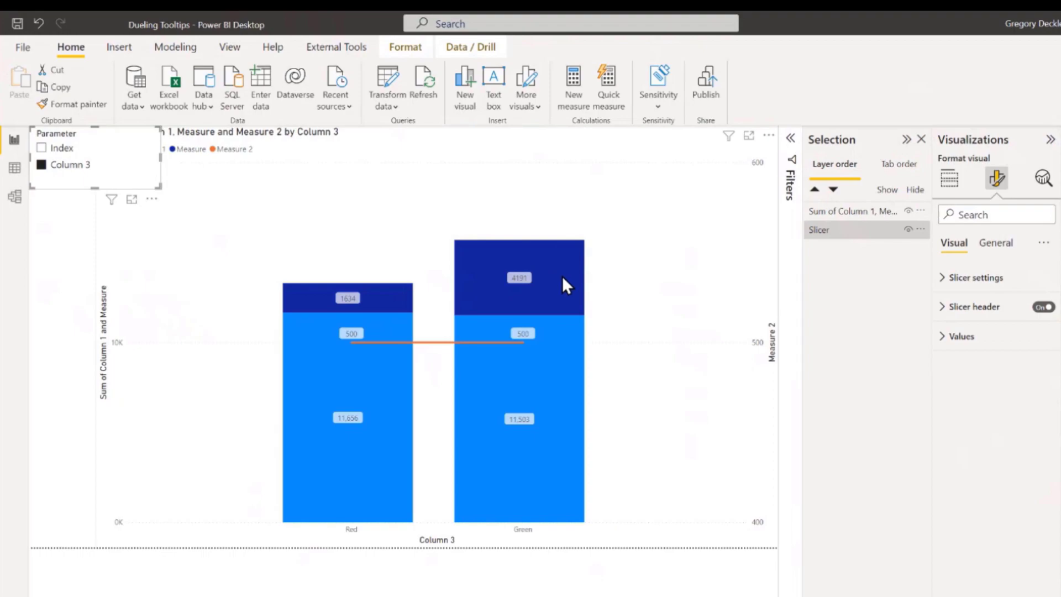
mouse_move(561, 276)
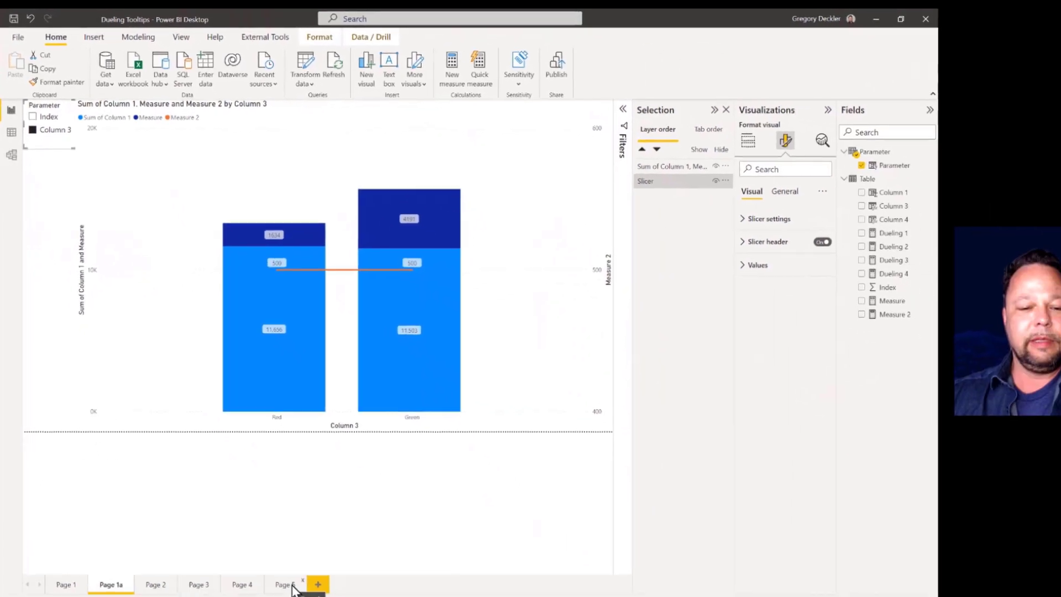
On Page 5, inspect the fields of the stacked Dueling 3 and Dueling 4 visuals, hiding and reshowing Dueling 3.
left_click(277, 565)
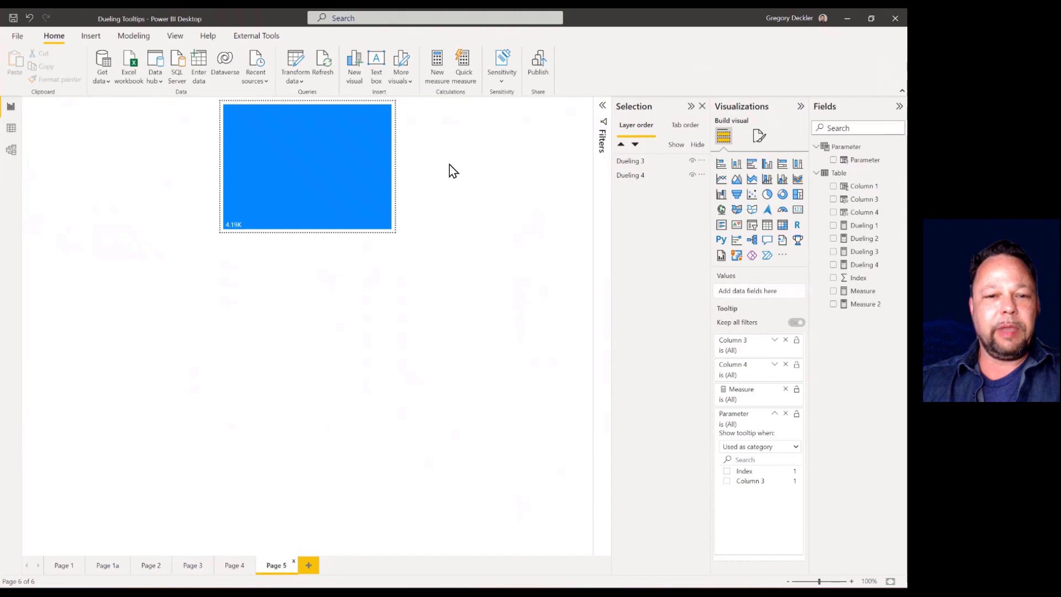
left_click(354, 144)
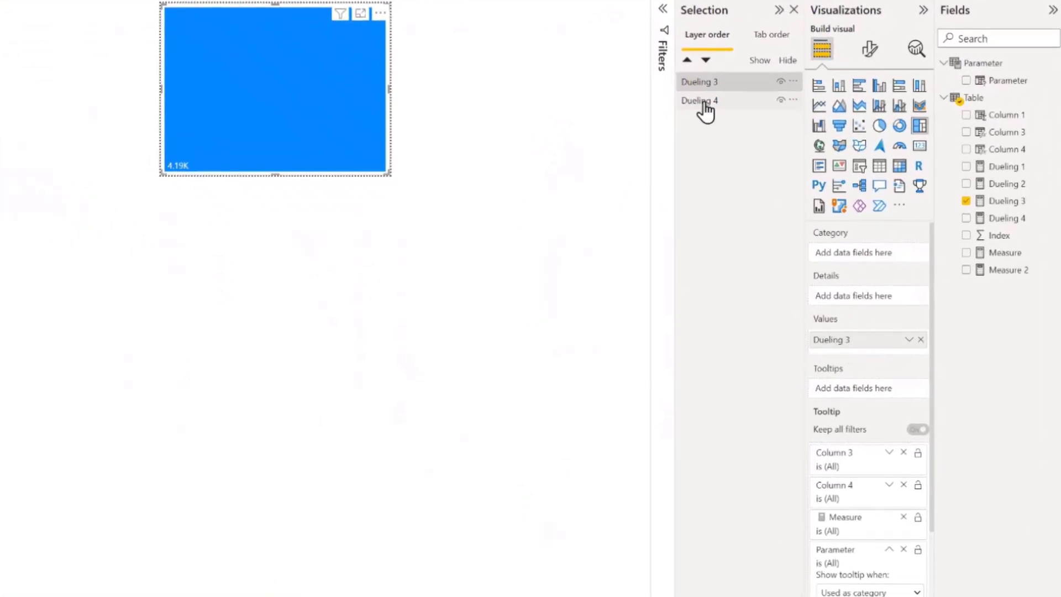
left_click(705, 103)
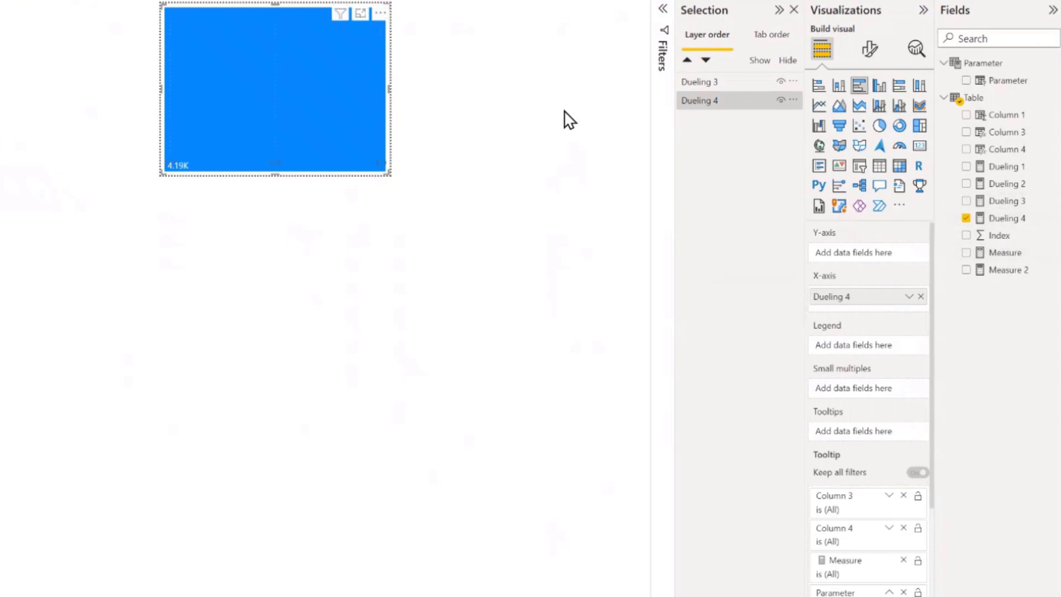
left_click(781, 82)
left_click(781, 82)
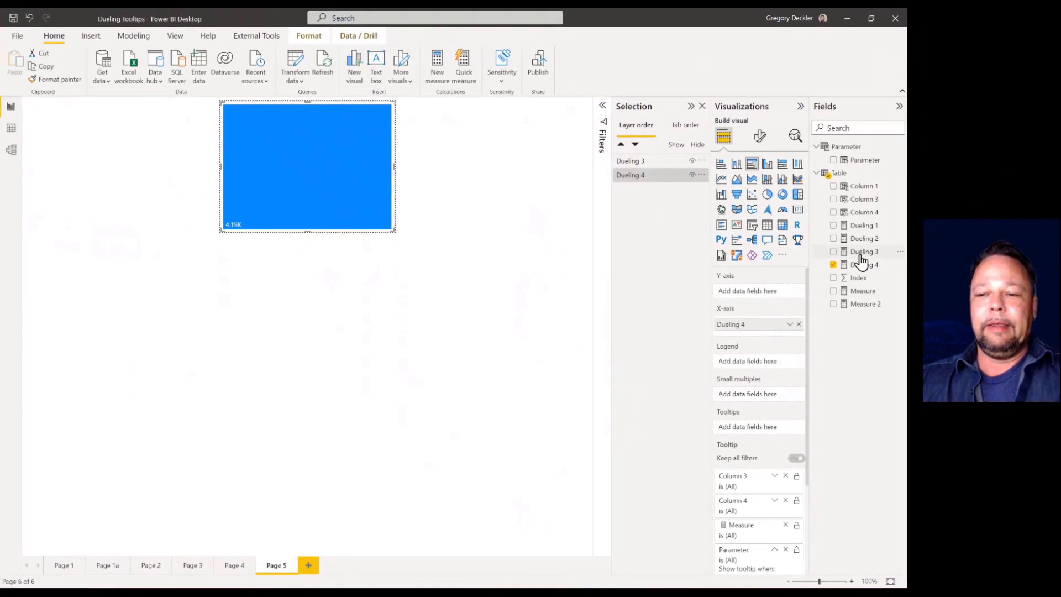
Examine the formulas of the Dueling 3 and Dueling 4 measures and the fields of the two stacked visuals on Page 5.
left_click(860, 253)
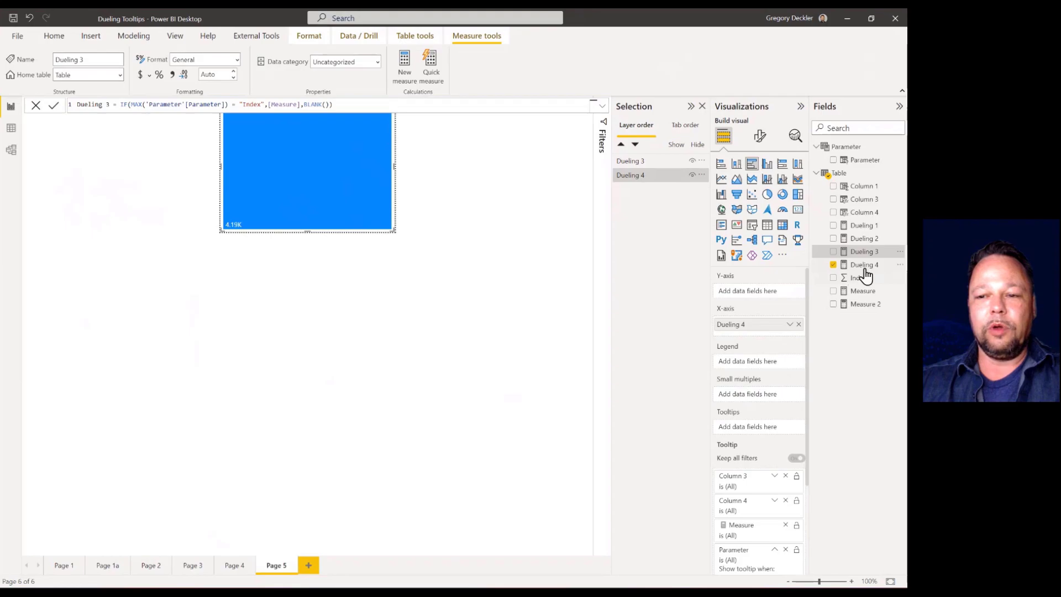
left_click(864, 266)
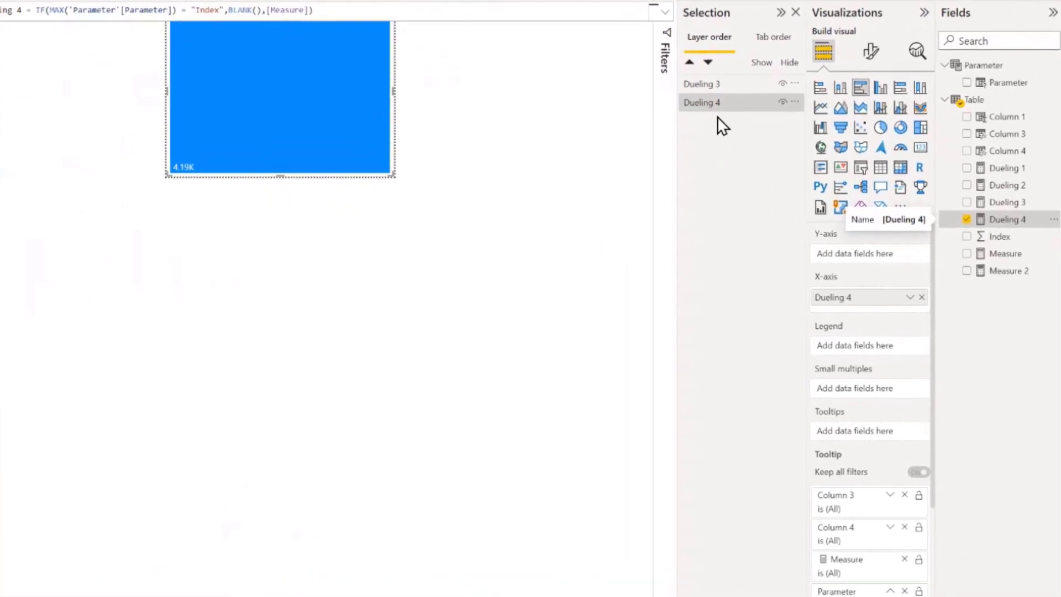
left_click(727, 110)
left_click(733, 87)
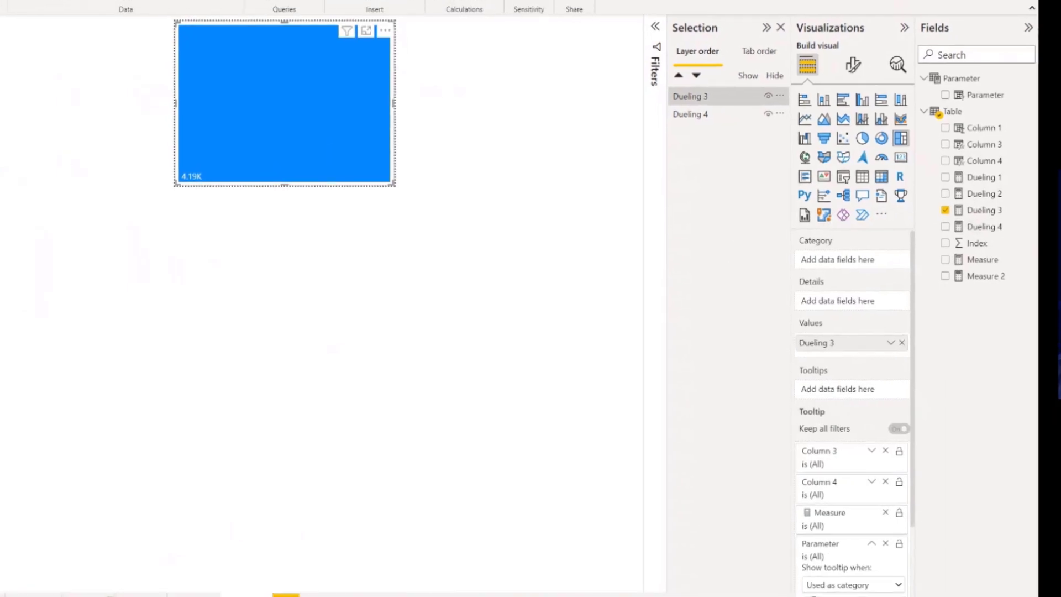
On Page 1a, preview Red's Measure tooltip by Column 3, switch the parameter to Index, and preview a Measure column's tooltip near index 20.
left_click(105, 570)
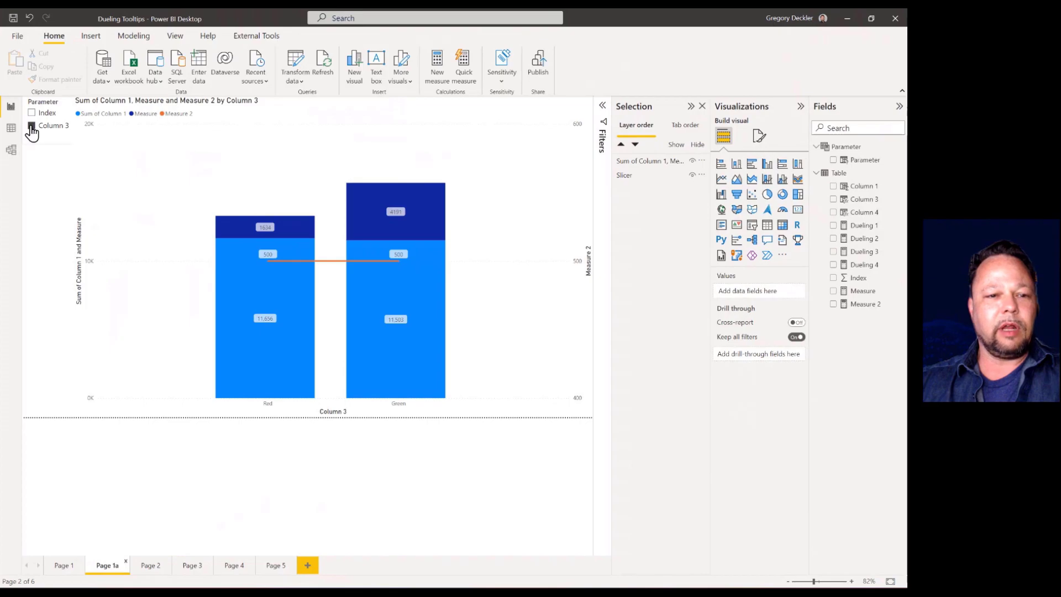
mouse_move(306, 223)
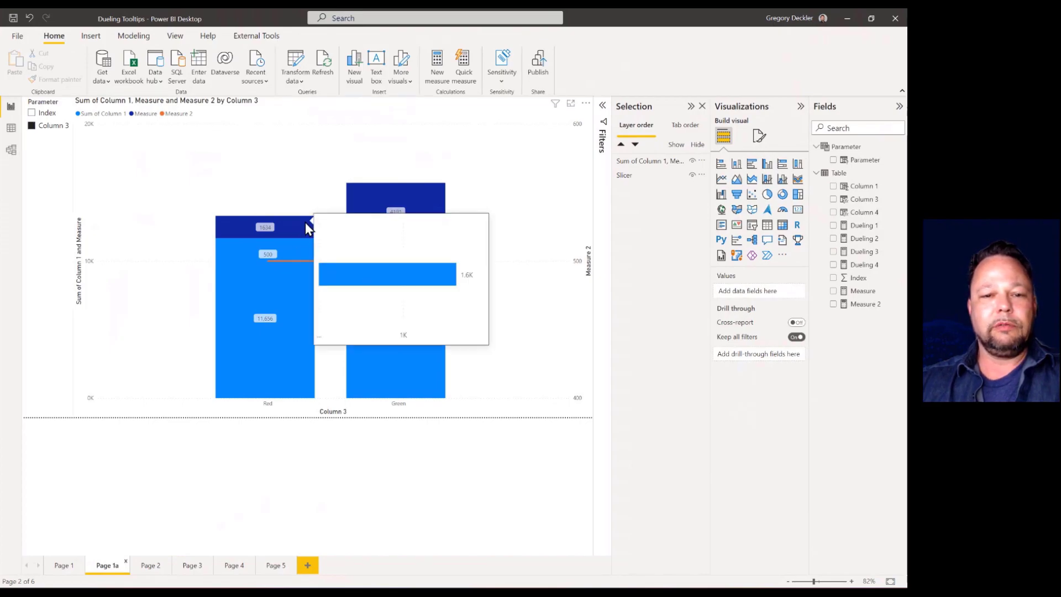
left_click(31, 113)
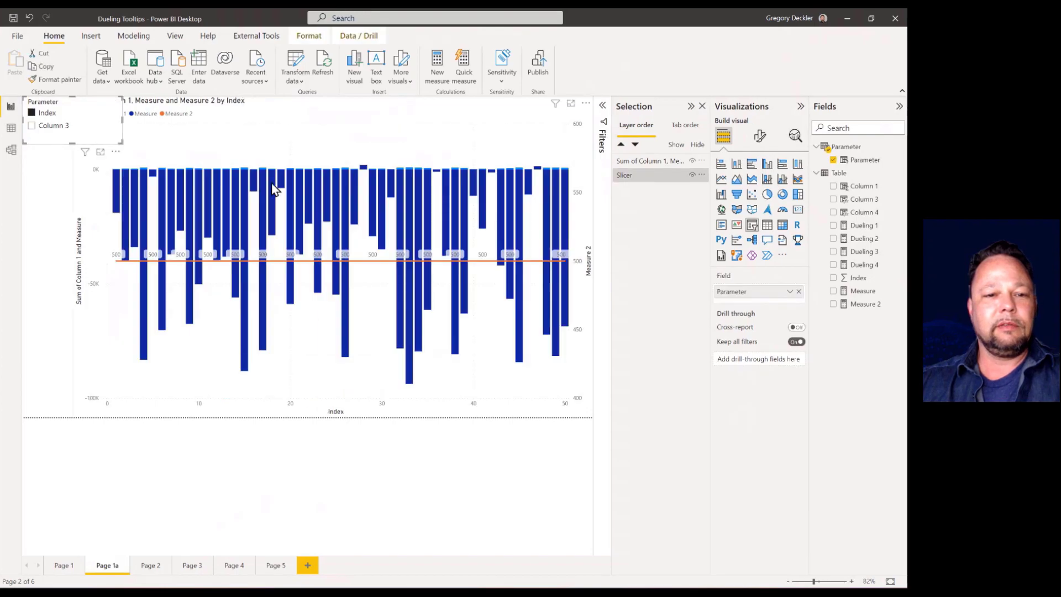
mouse_move(291, 183)
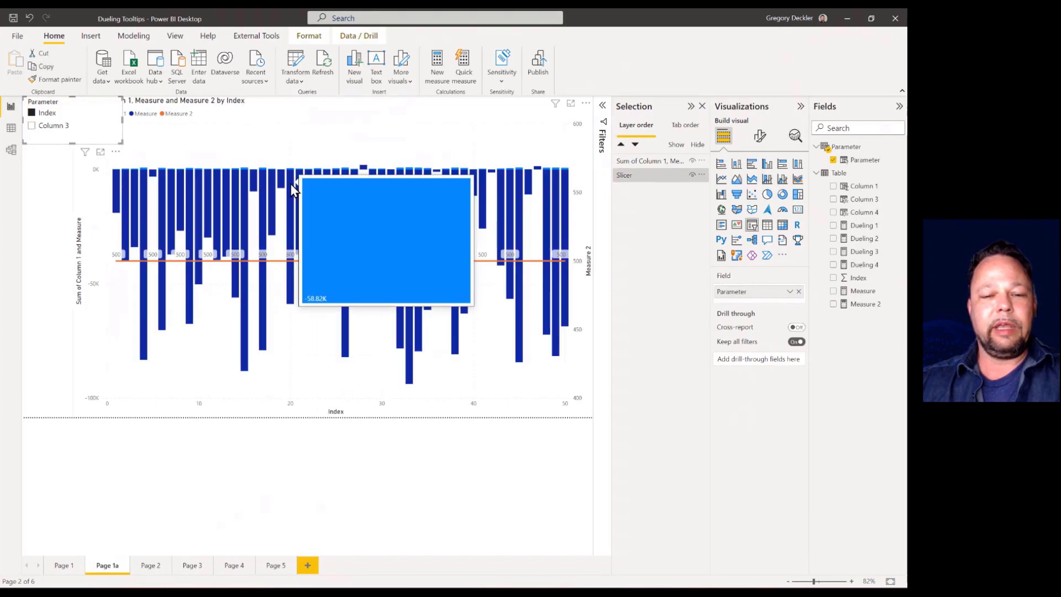